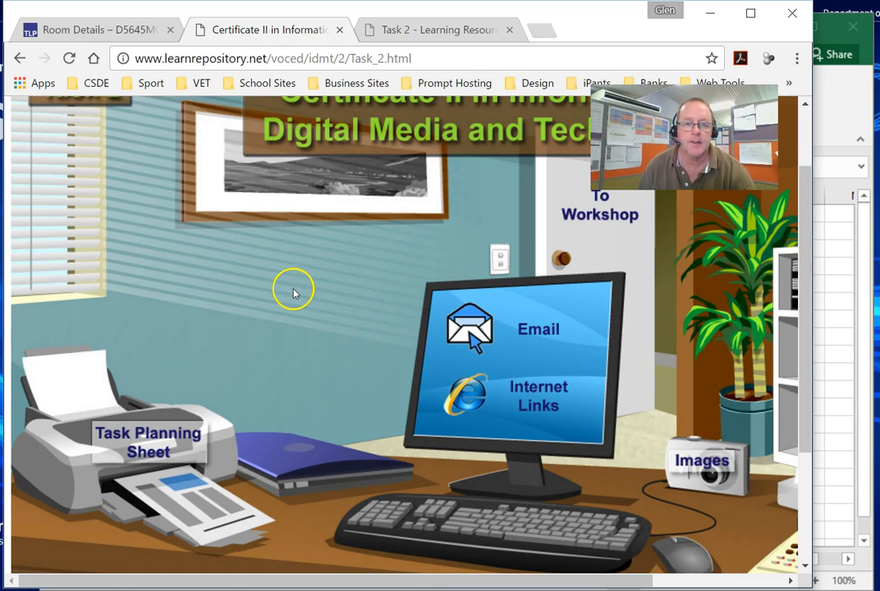
- Open the Mailing list data exercise file from the Task 2 Learning Materials resources
scroll(294, 293, "up", 2)
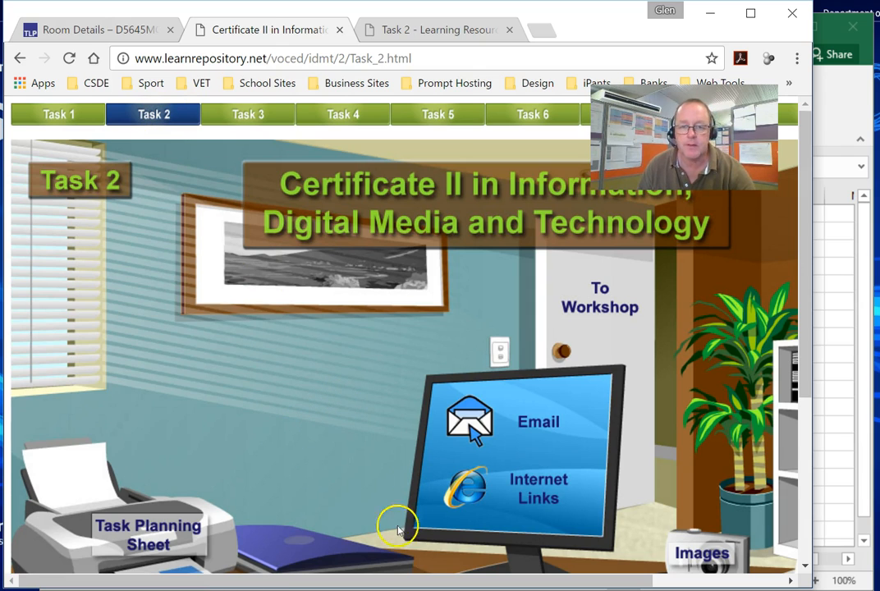
left_click_drag(381, 583, 530, 576)
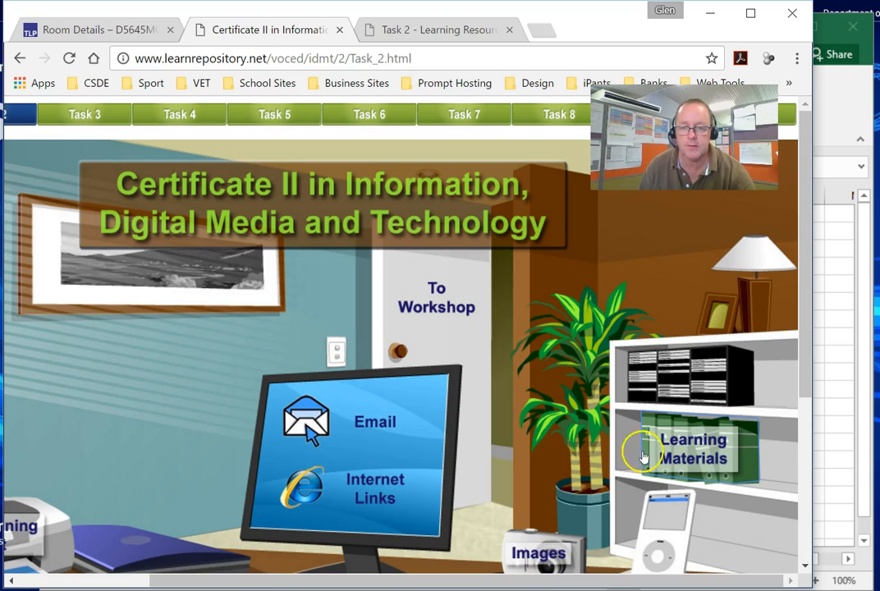
left_click(694, 444)
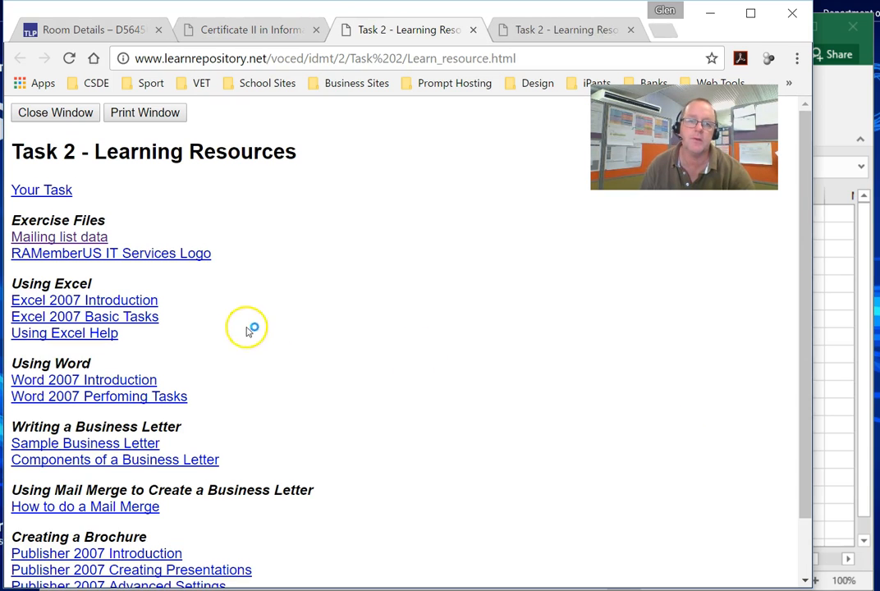
left_click(85, 238)
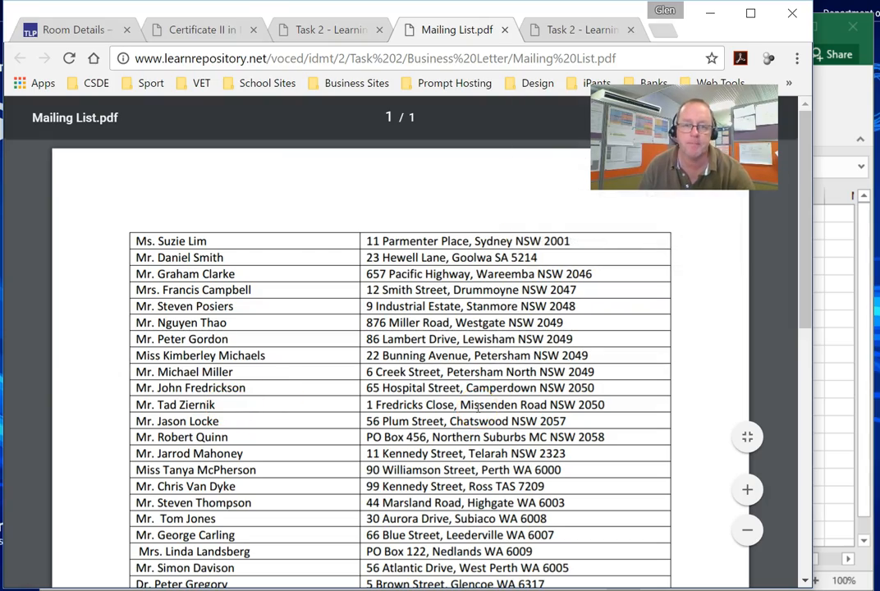
- Scroll through the mailing list PDF, briefly switching to the blank Excel workbook and back
scroll(475, 407, "down", 3)
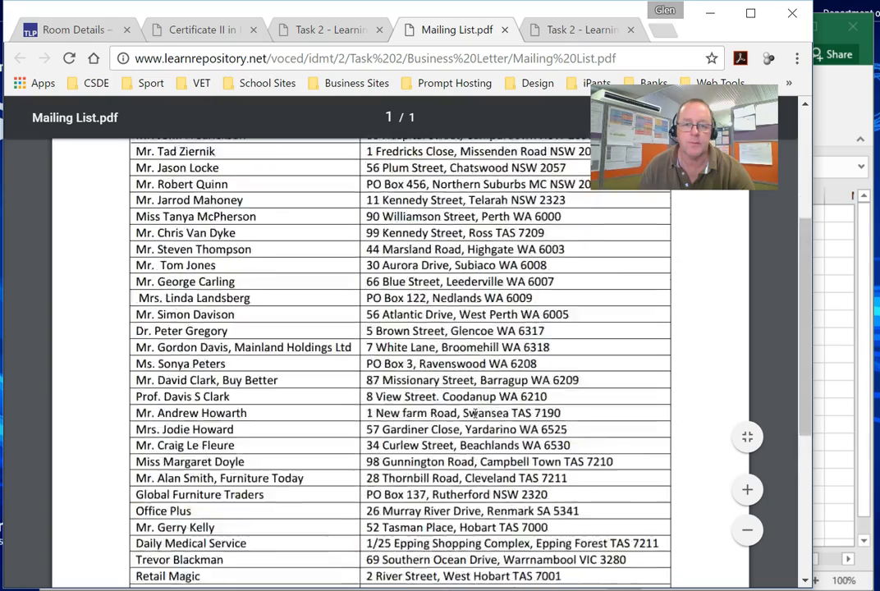
scroll(475, 413, "up", 3)
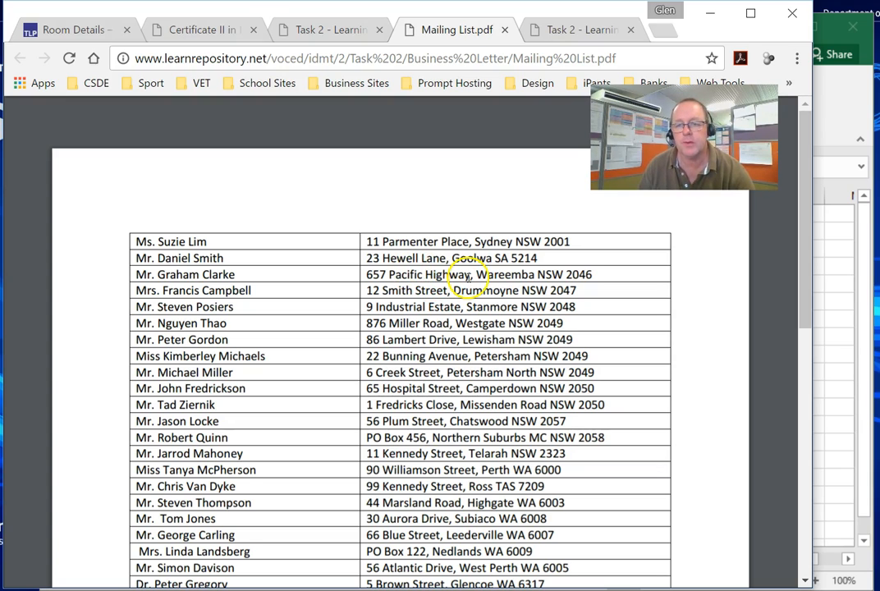
left_click(839, 325)
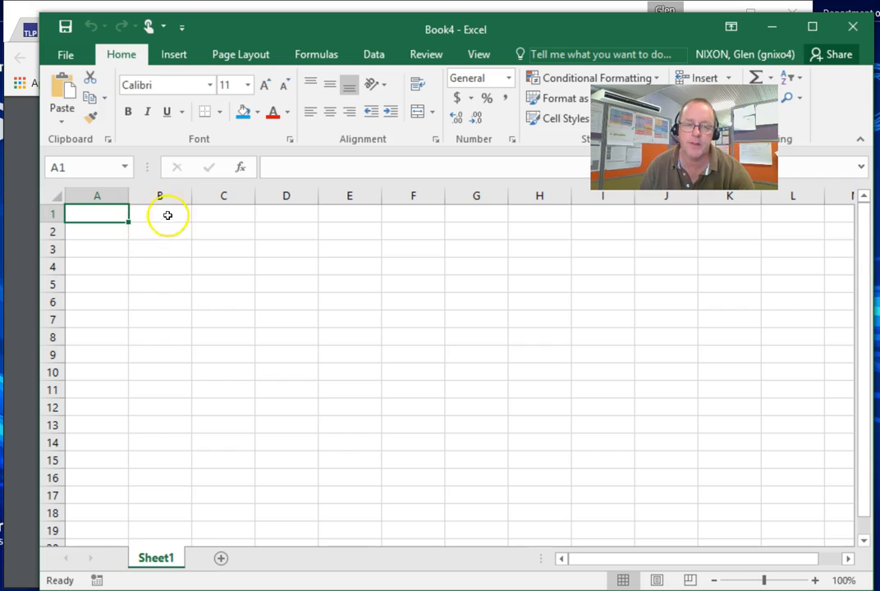
left_click(25, 240)
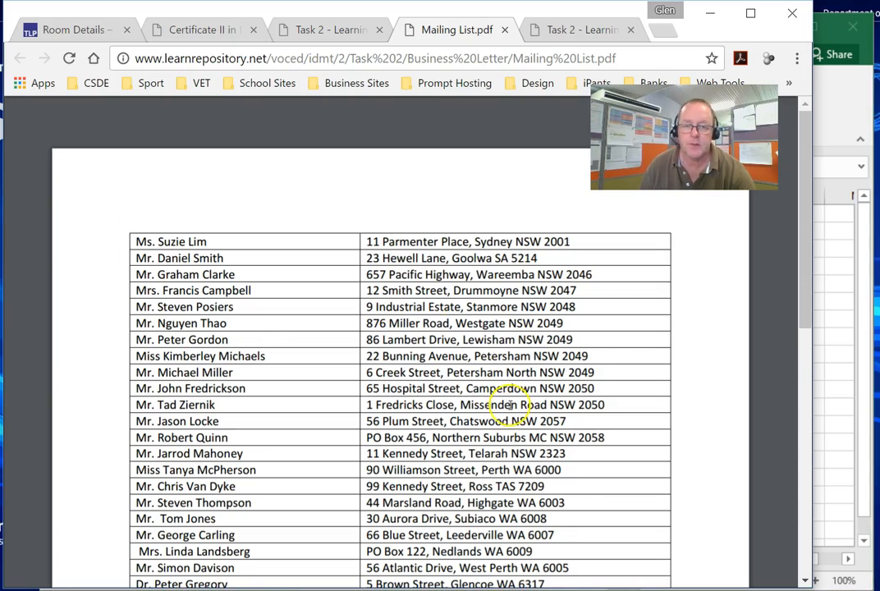
scroll(510, 405, "down", 10)
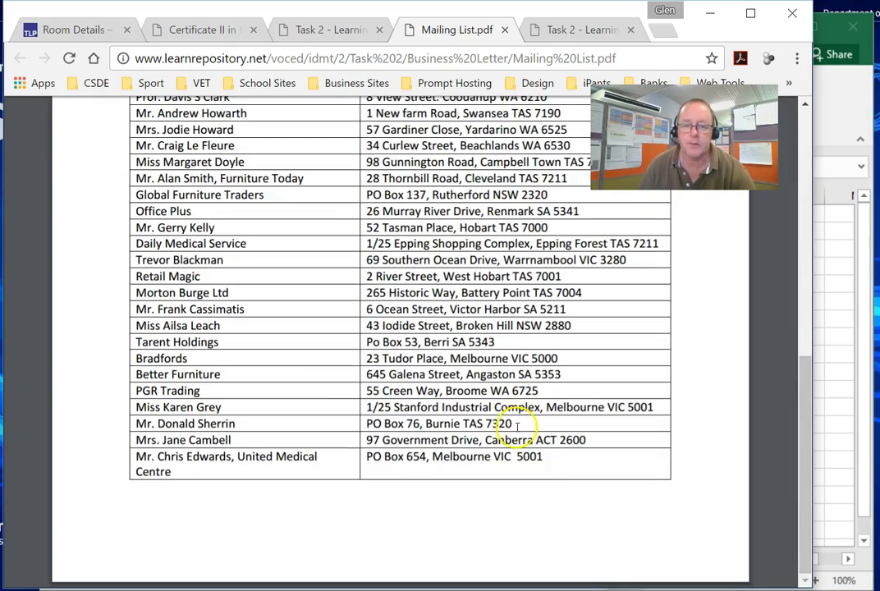
- Copy every name and address entry from the PDF table and paste them into a new Notepad document
left_click_drag(548, 458, 128, 234)
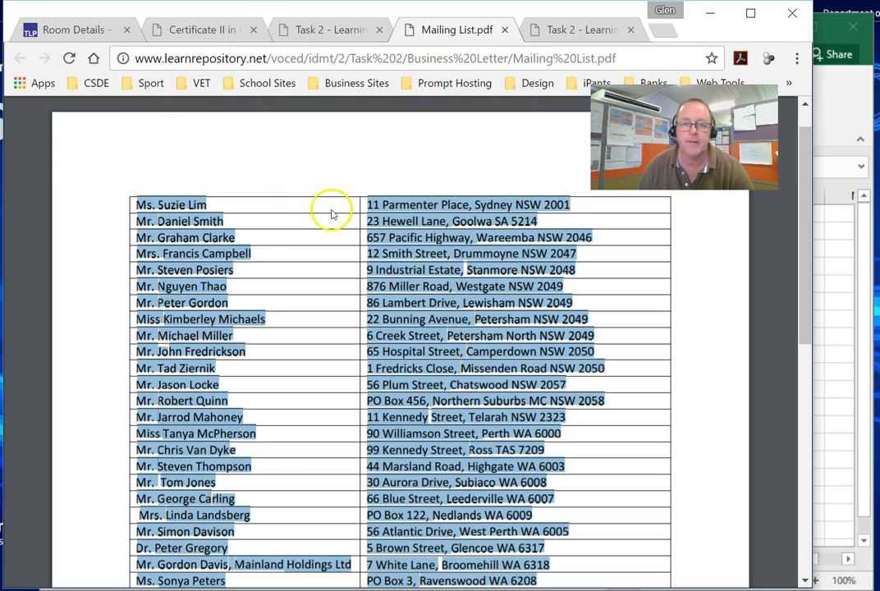
left_click(654, 590)
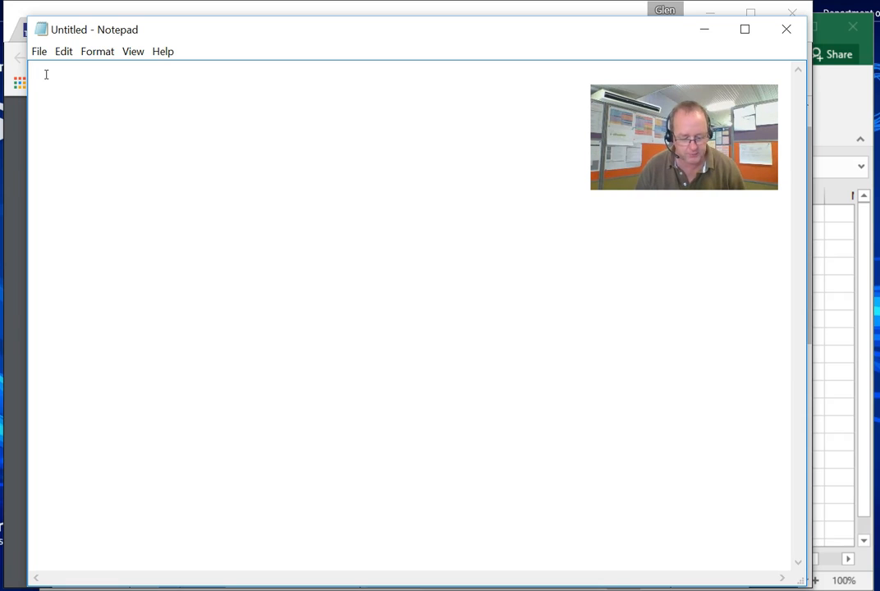
key("ctrl+v")
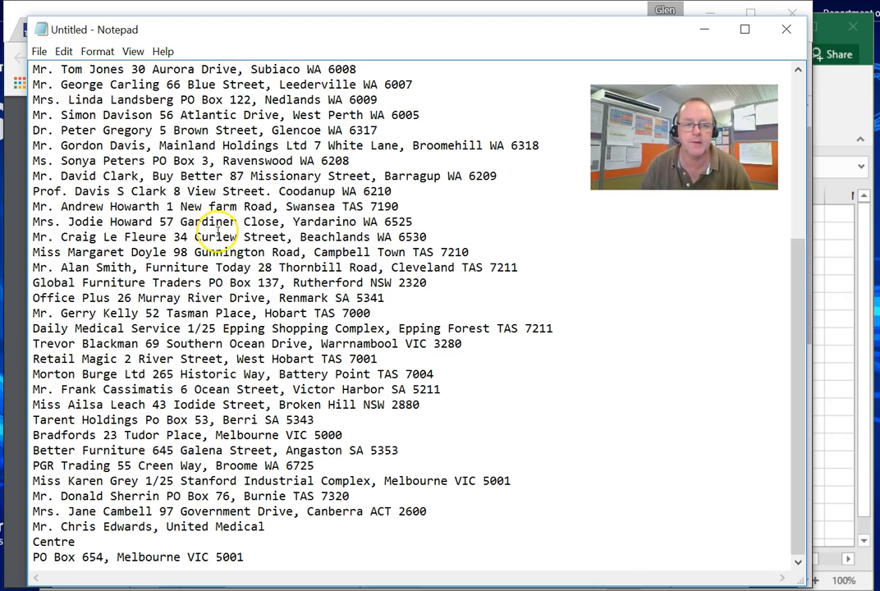
- Insert a tab between the name and the address on each of the first five mailing list lines
scroll(217, 234, "up", 2)
scroll(218, 234, "up", 4)
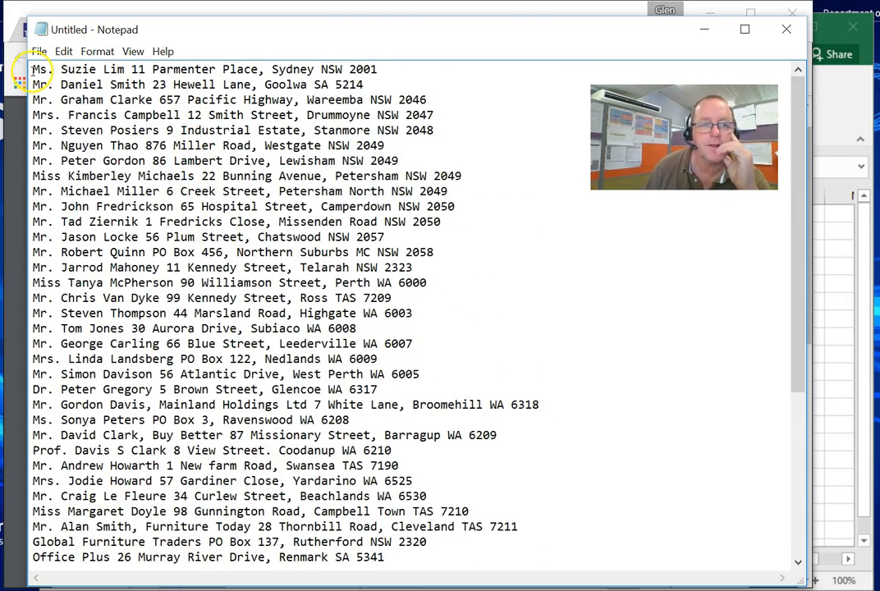
left_click_drag(34, 70, 374, 69)
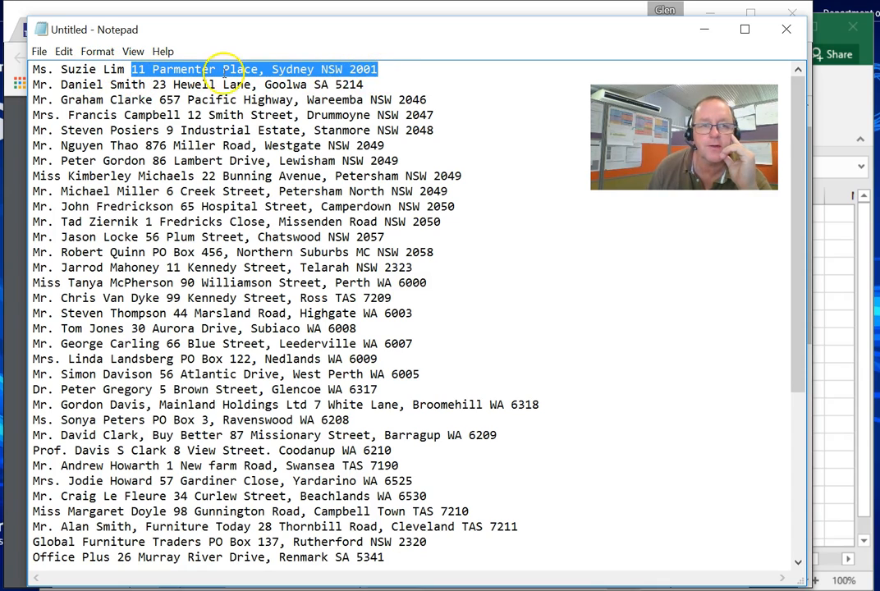
left_click(133, 70)
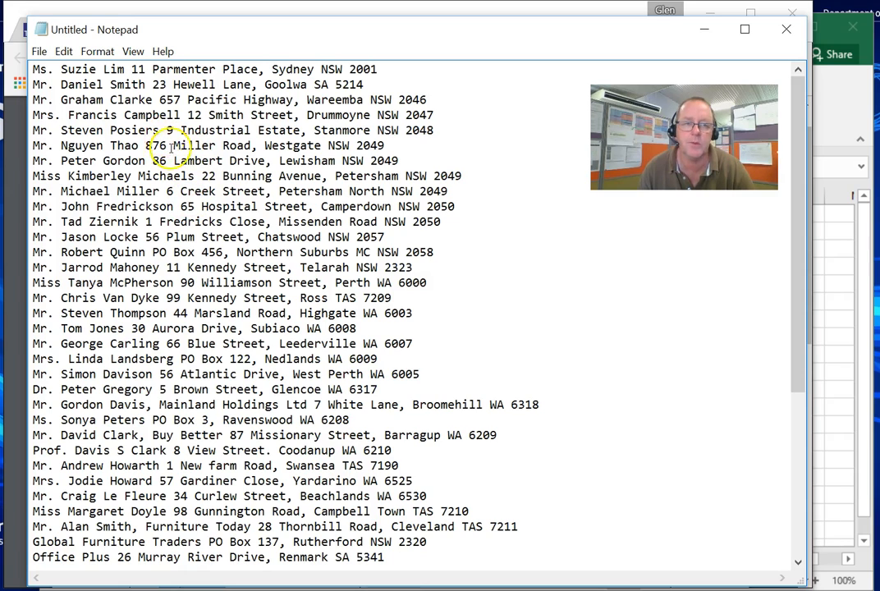
left_click(133, 70)
key("Tab")
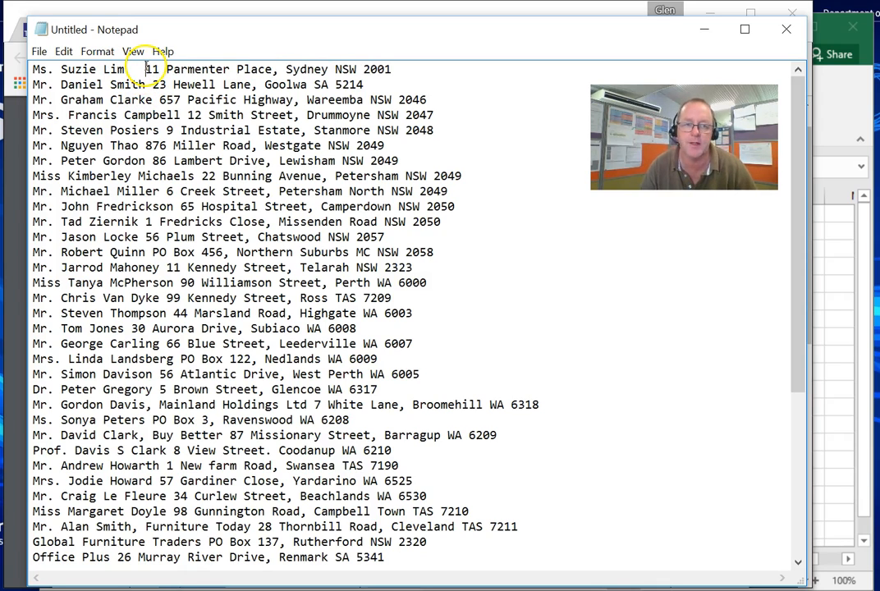
left_click(150, 85)
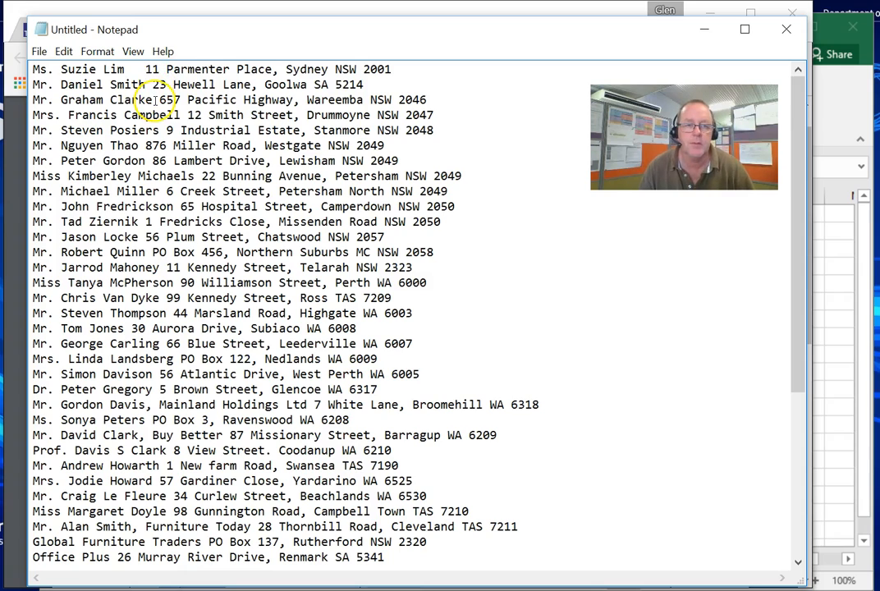
key("Tab")
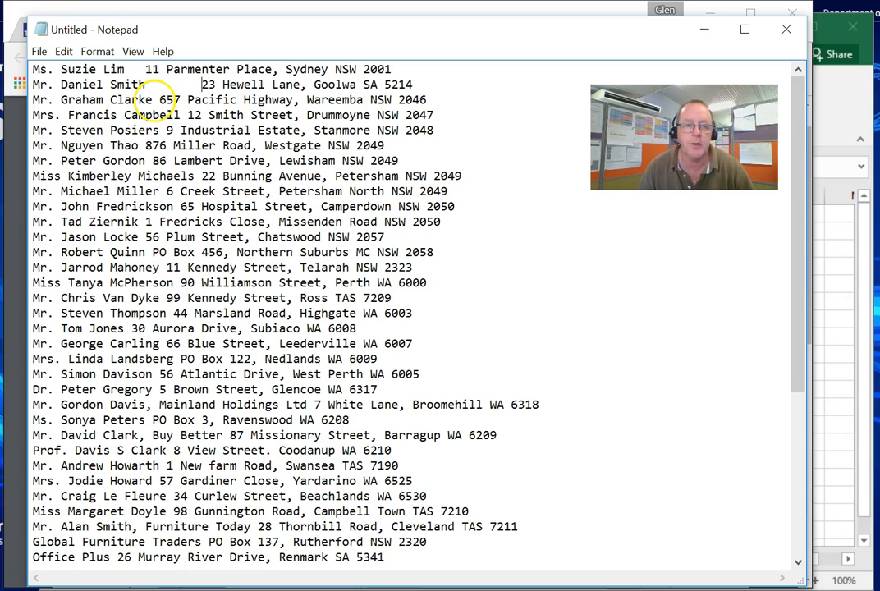
left_click(160, 99)
key("Tab")
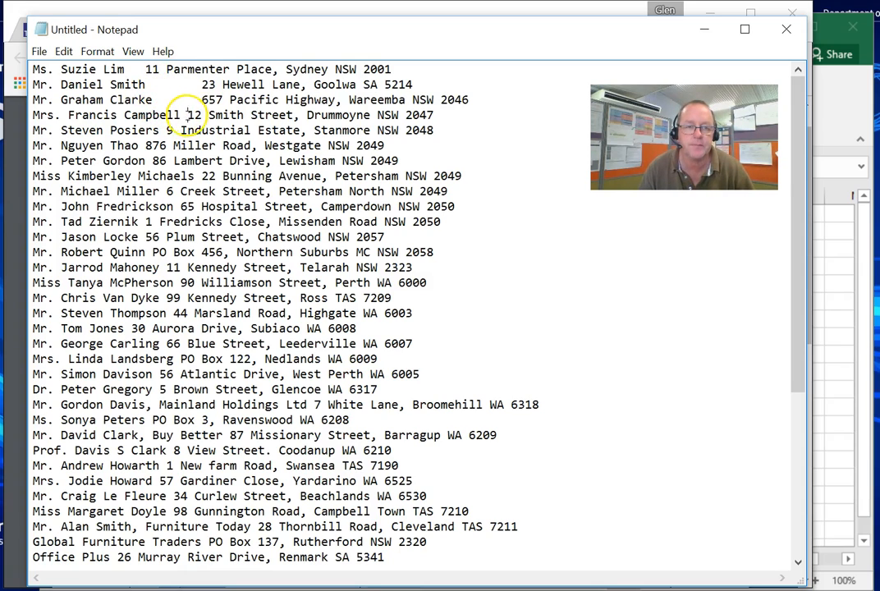
left_click(188, 115)
key("Tab")
left_click(166, 130)
key("Tab")
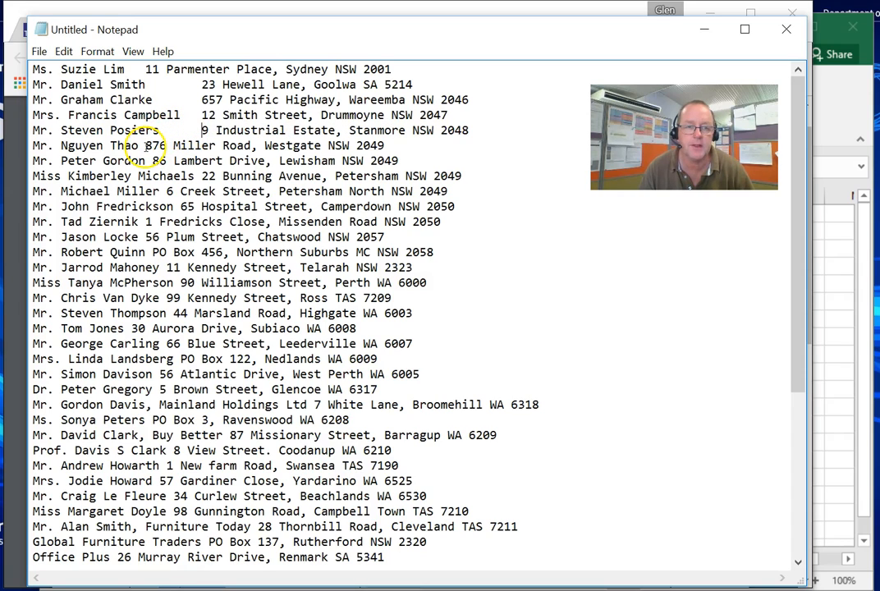
- Insert a tab between the name and the address on lines six to fourteen of the list
left_click(146, 145)
key("Tab")
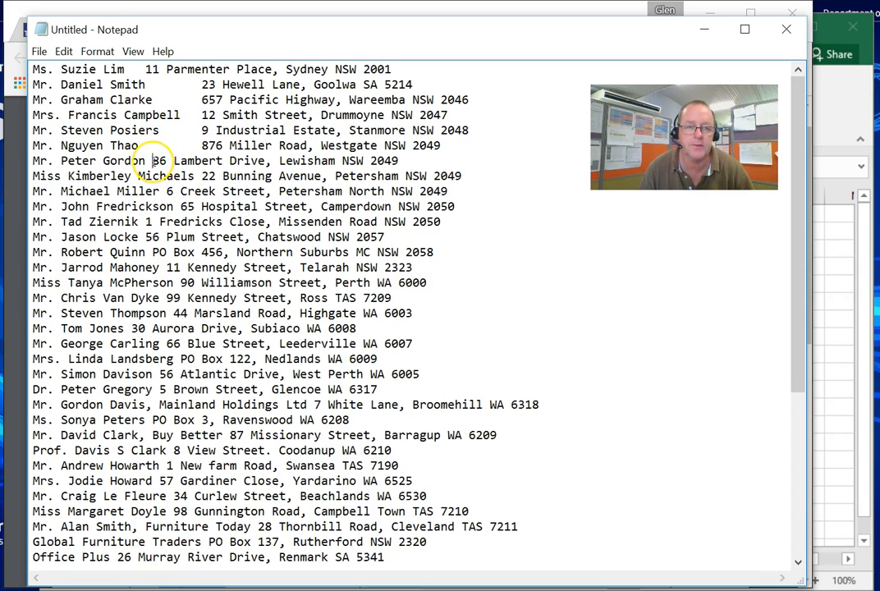
left_click(151, 160)
key("Tab")
key("Tab")
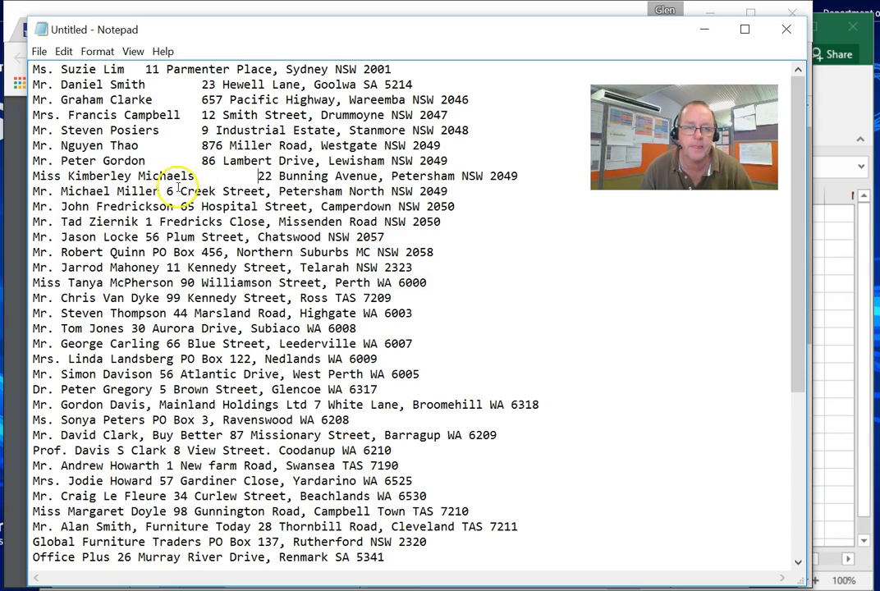
left_click(167, 191)
key("Tab")
left_click(180, 206)
key("Tab")
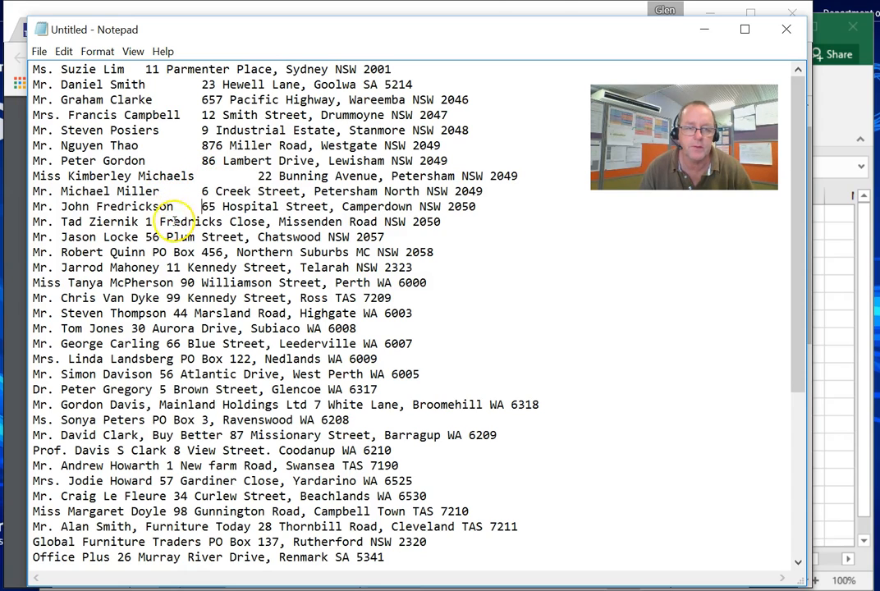
left_click(147, 221)
key("Tab")
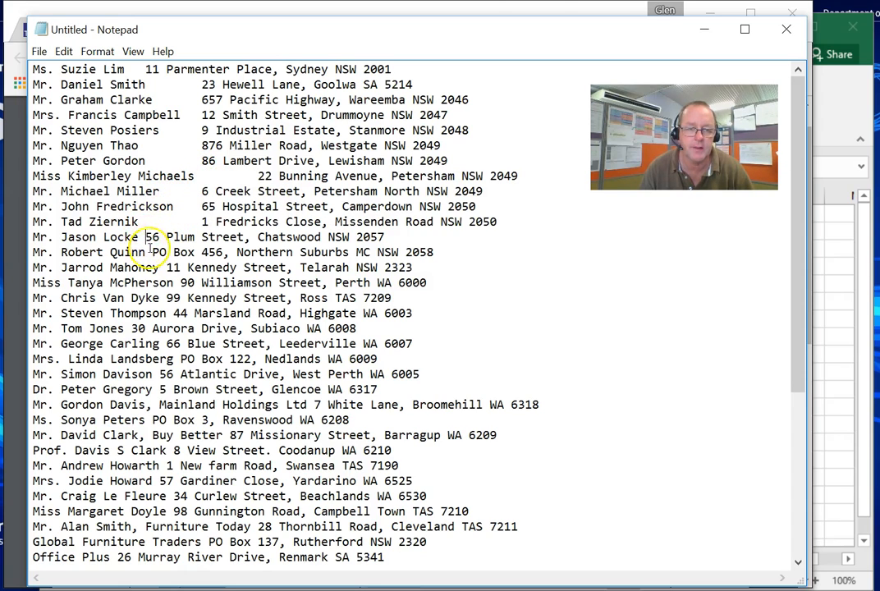
left_click(146, 237)
key("Tab")
left_click(152, 252)
key("Tab")
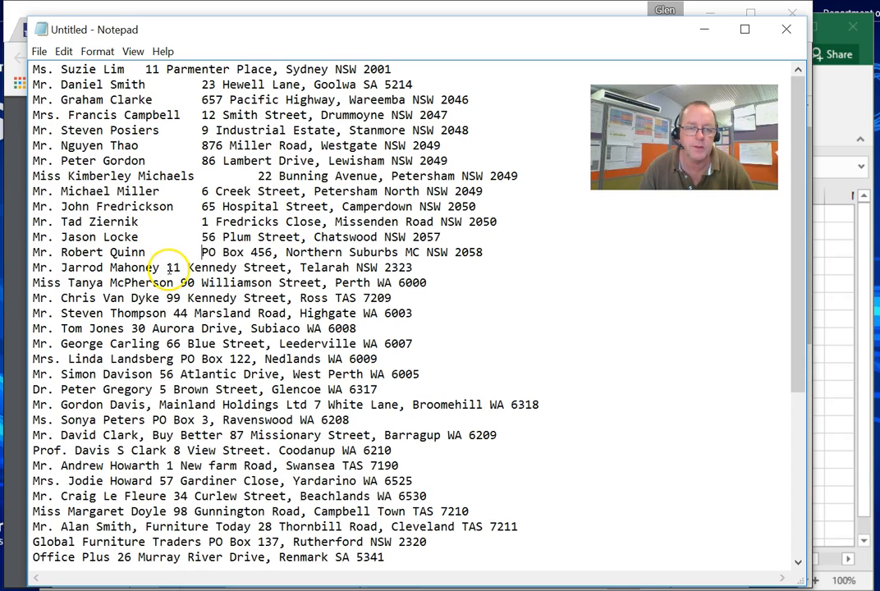
- Insert a tab between the name and the address on lines fifteen to twenty-four of the list
key("Tab")
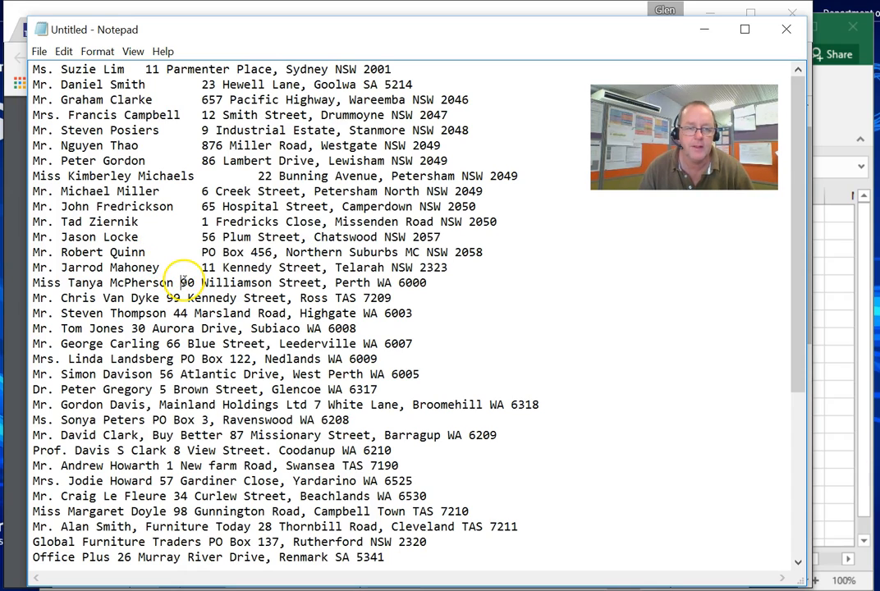
left_click(181, 283)
key("Tab")
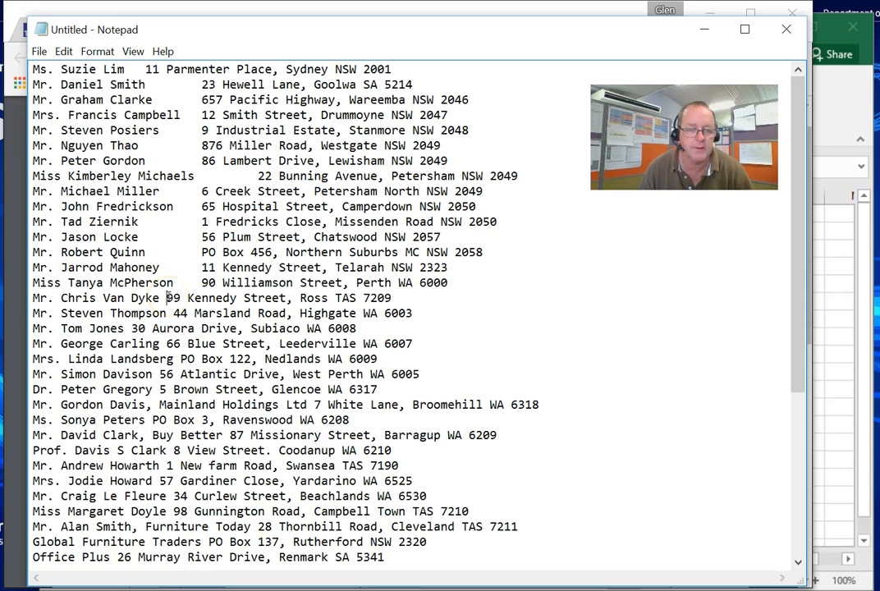
left_click(168, 298)
key("Tab")
left_click(179, 312)
key("Tab")
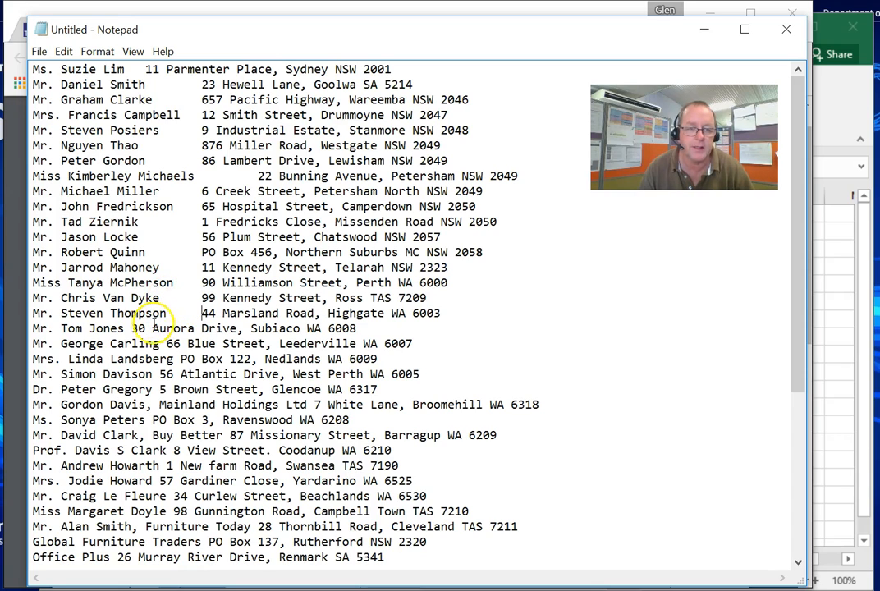
key("Tab")
left_click(167, 343)
key("Tab")
left_click(180, 359)
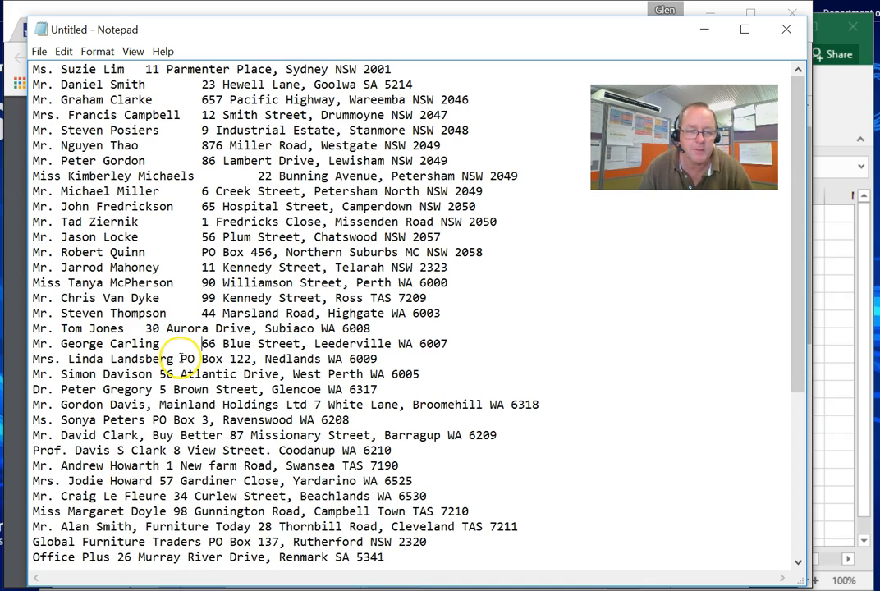
key("Tab")
left_click(161, 375)
key("Tab")
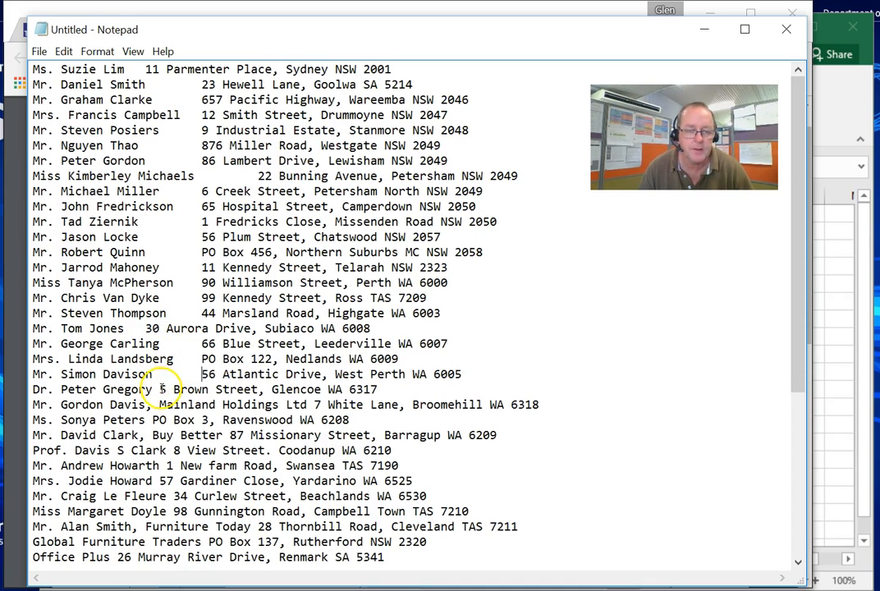
left_click(161, 390)
key("Tab")
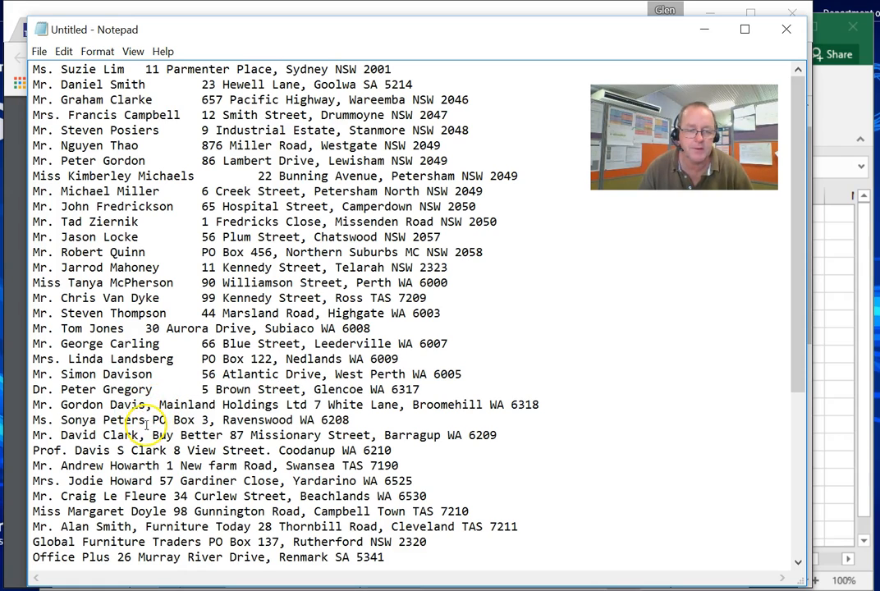
left_click(154, 405)
key("Tab")
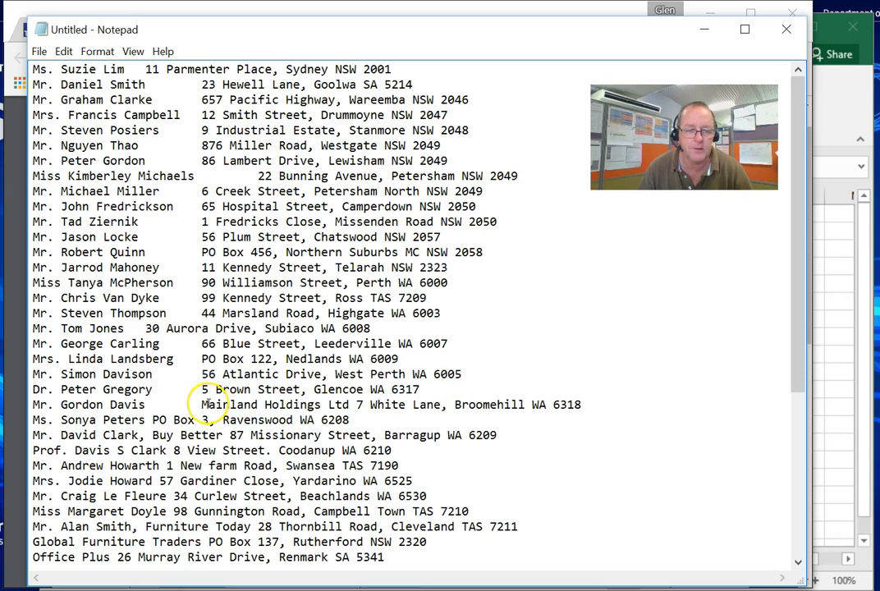
left_click(151, 420)
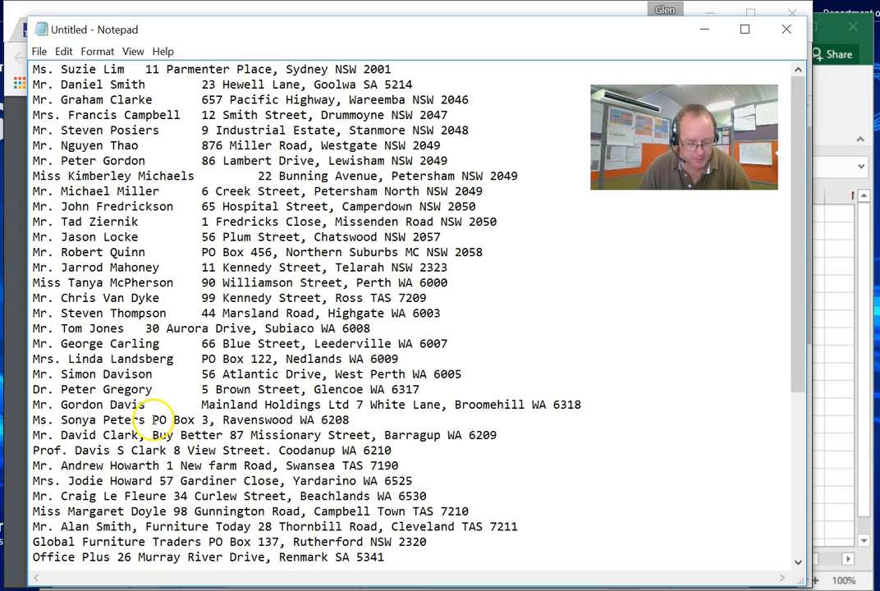
key("Tab")
left_click(144, 435)
key("BackSpace")
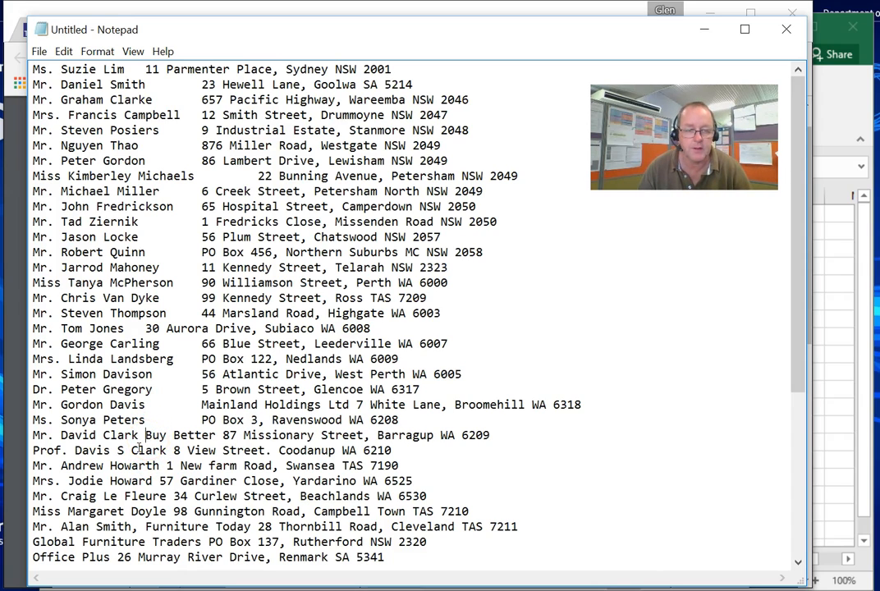
key("Tab")
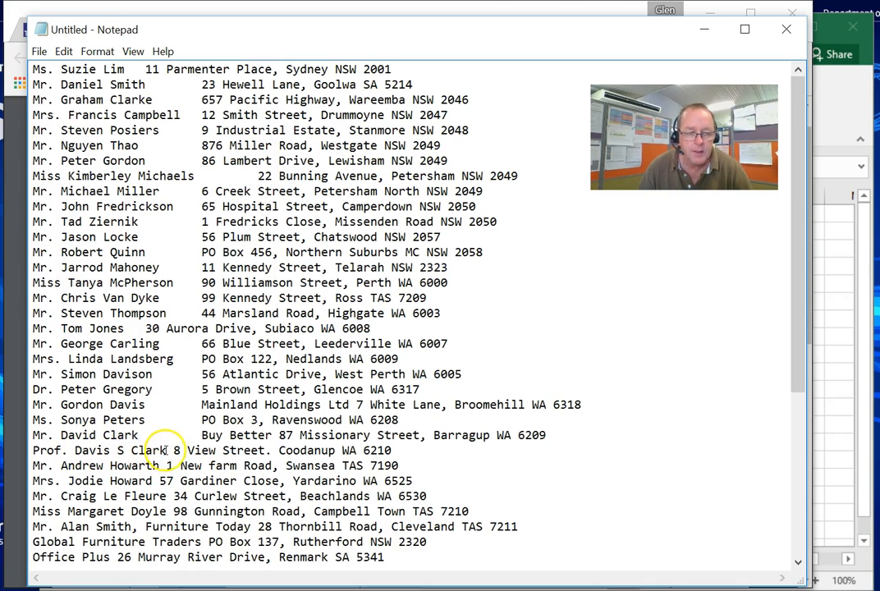
key("Tab")
left_click(178, 466)
key("Tab")
left_click(159, 481)
key("Tab")
- Insert a tab after the names Miss Margaret Doyle, Mr. Alan Smith (removing its comma), Global Furniture Traders, Office Plus and Mr. Gerry Kelly
key("Tab")
left_click(174, 512)
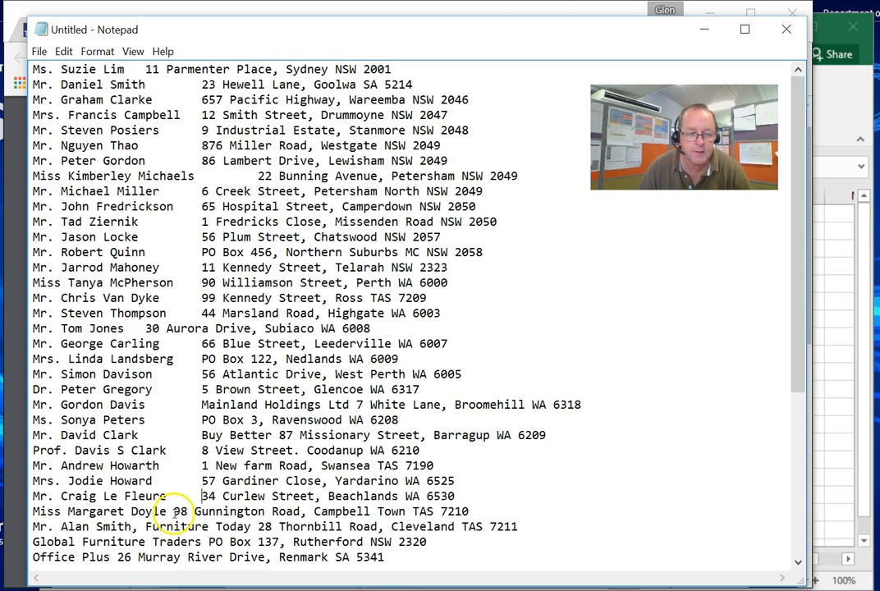
key("Tab")
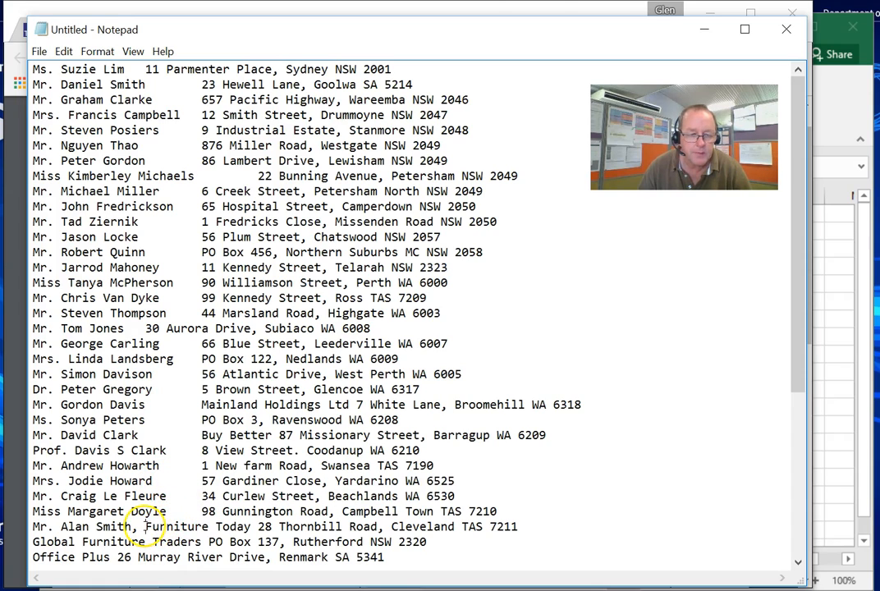
left_click(145, 526)
key("Tab")
key("BackSpace")
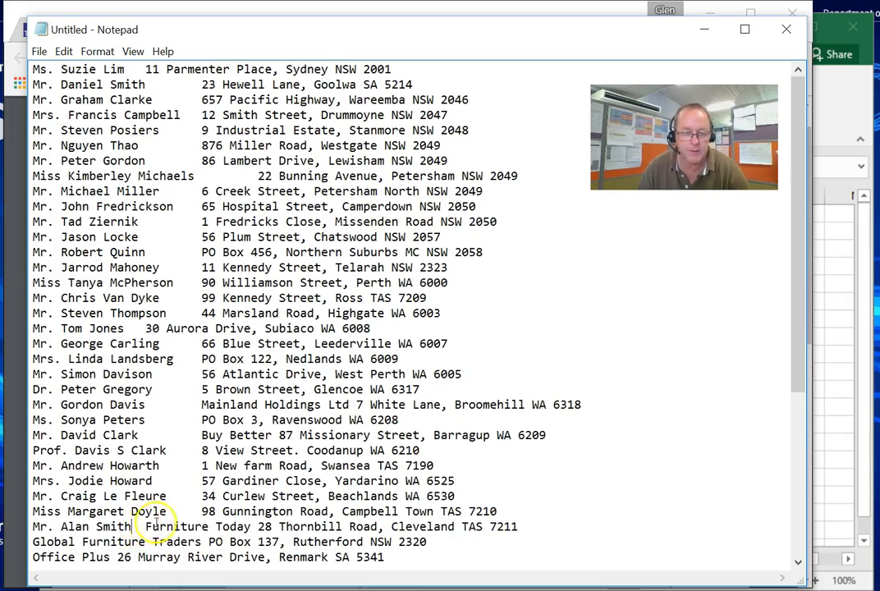
scroll(161, 506, "down", 5)
scroll(224, 435, "down", 1)
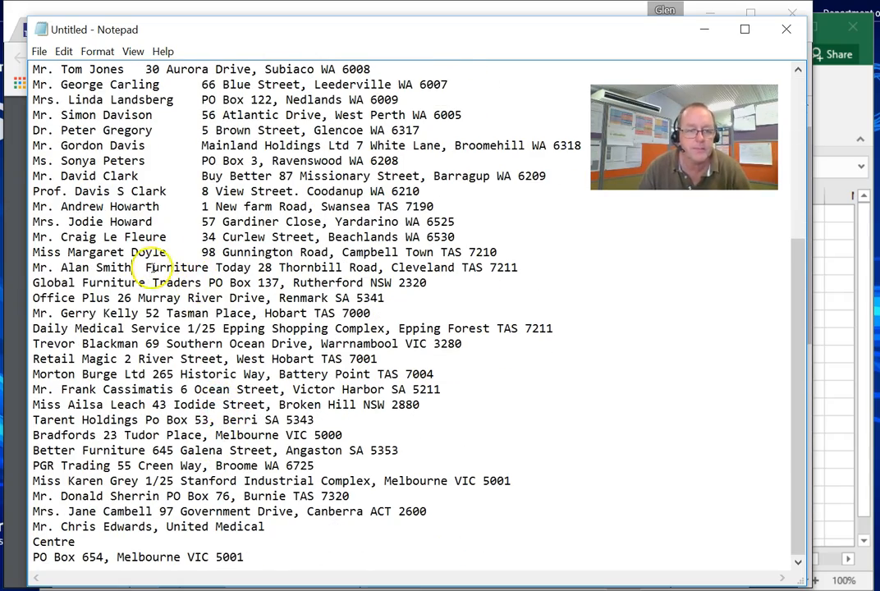
key("Tab")
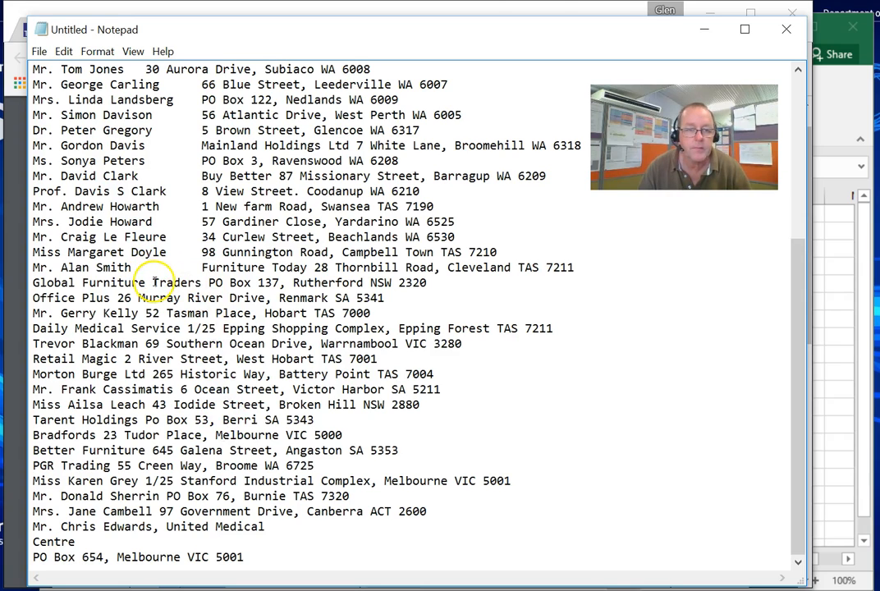
left_click(208, 282)
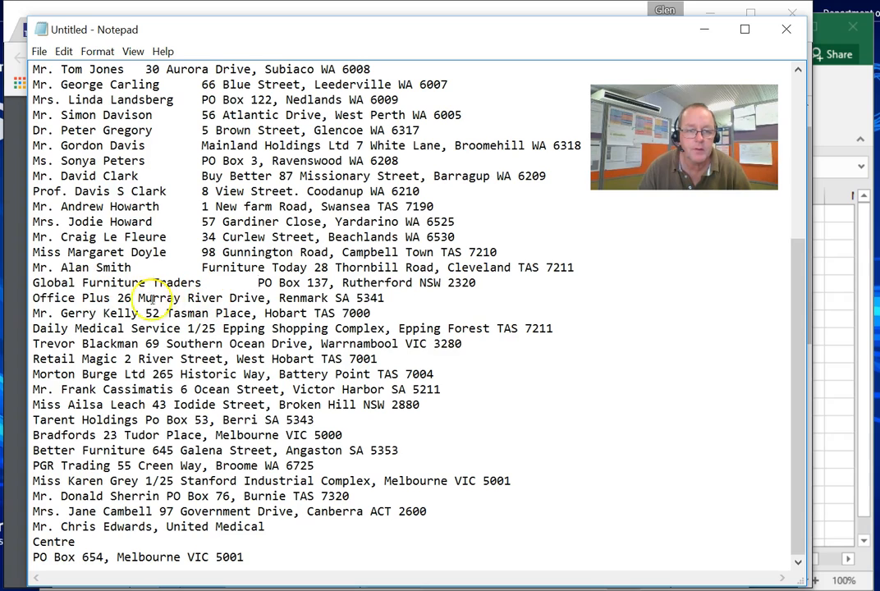
left_click(117, 298)
key("Tab")
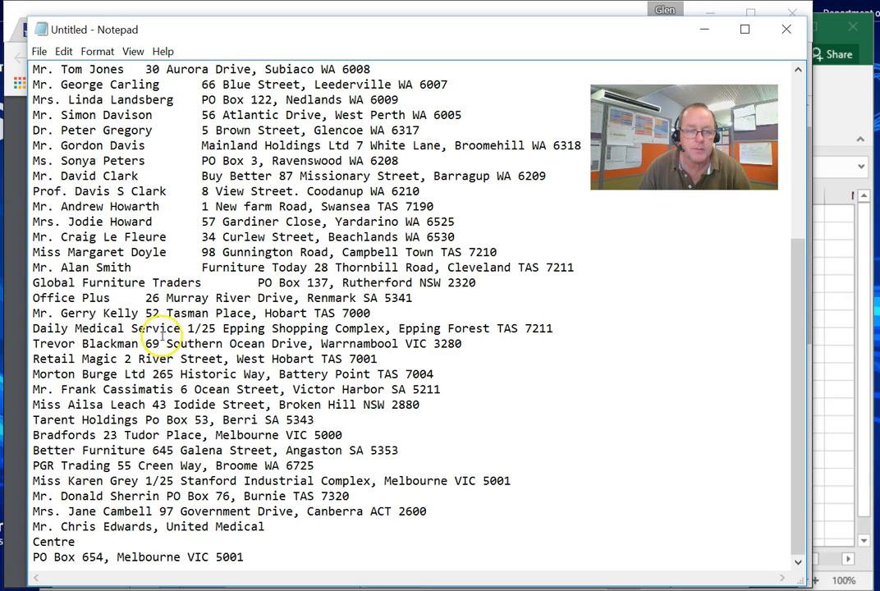
key("Tab")
left_click(187, 330)
key("Tab")
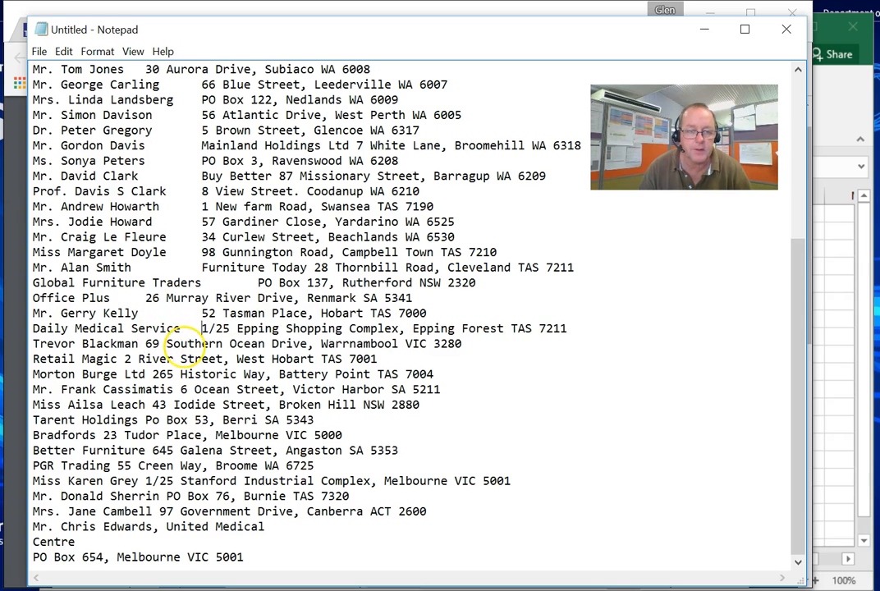
left_click(145, 344)
key("Tab")
left_click(125, 360)
key("Tab")
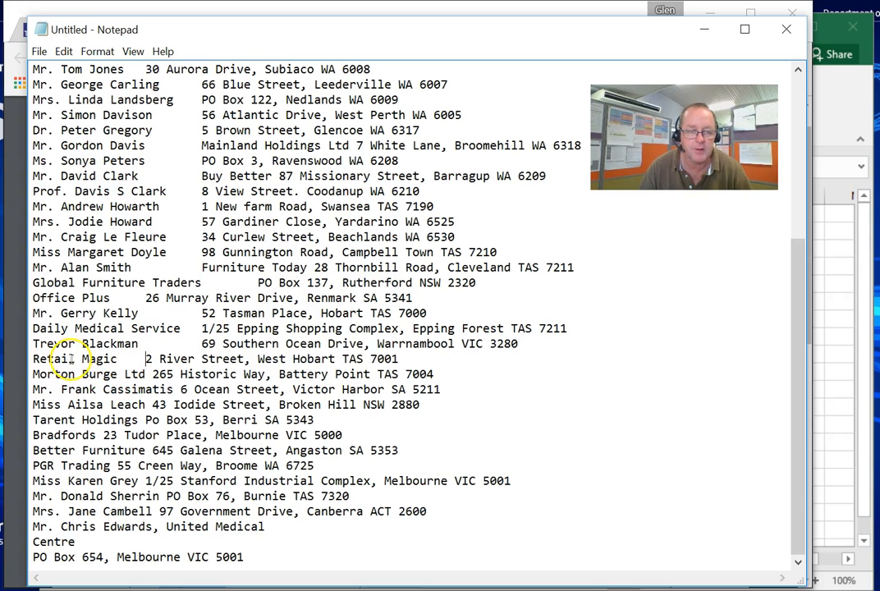
left_click(152, 375)
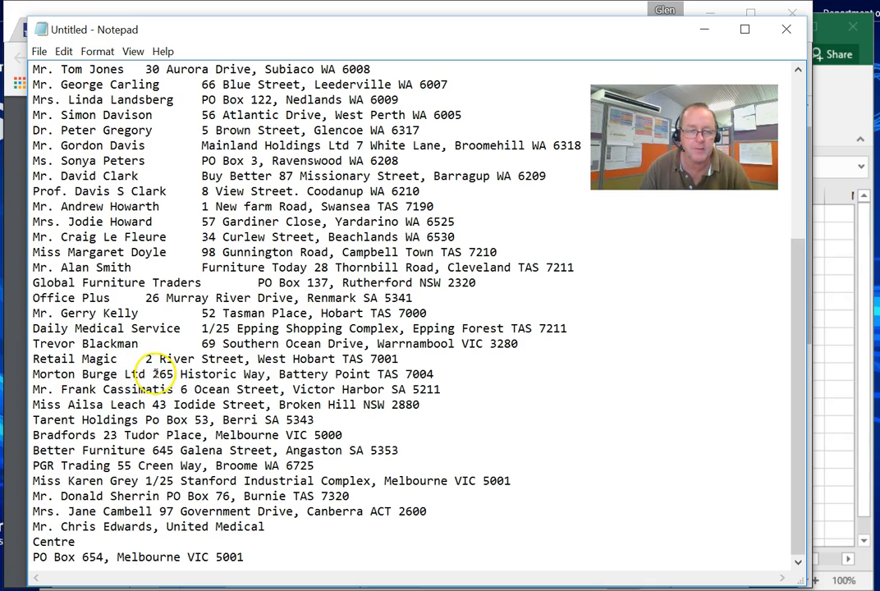
key("Tab")
left_click(182, 390)
key("Tab")
left_click(152, 405)
key("Tab")
left_click(146, 419)
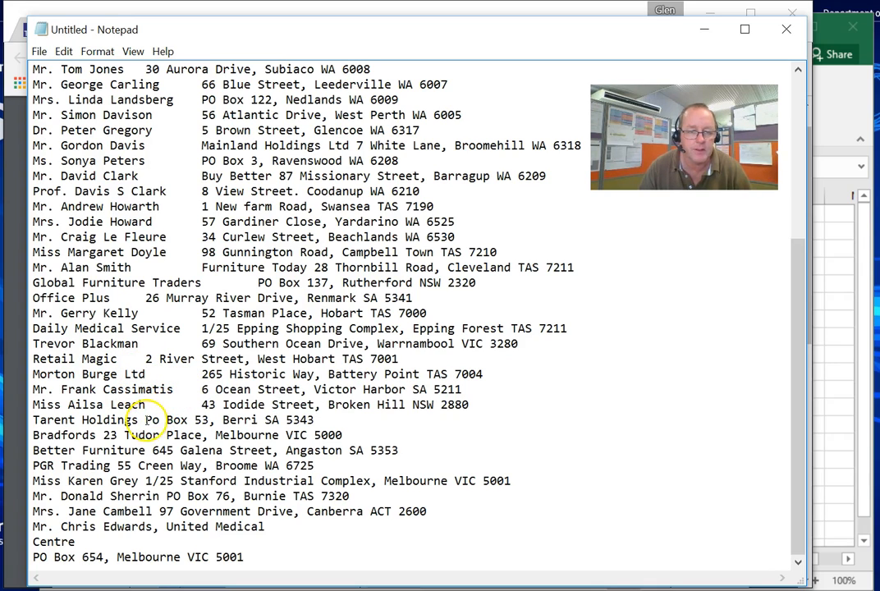
key("Tab")
left_click(104, 436)
key("Tab")
left_click(151, 451)
key("Tab")
left_click(118, 465)
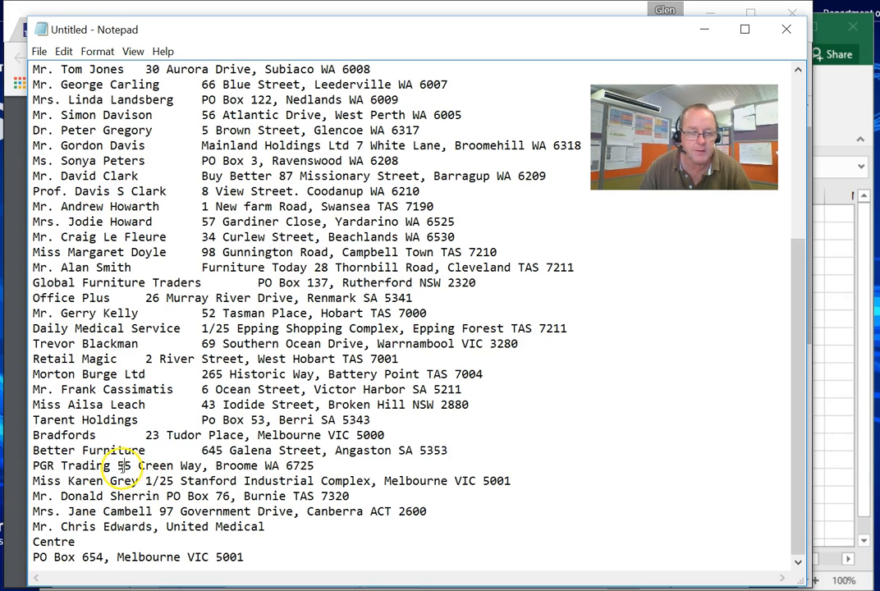
key("Tab")
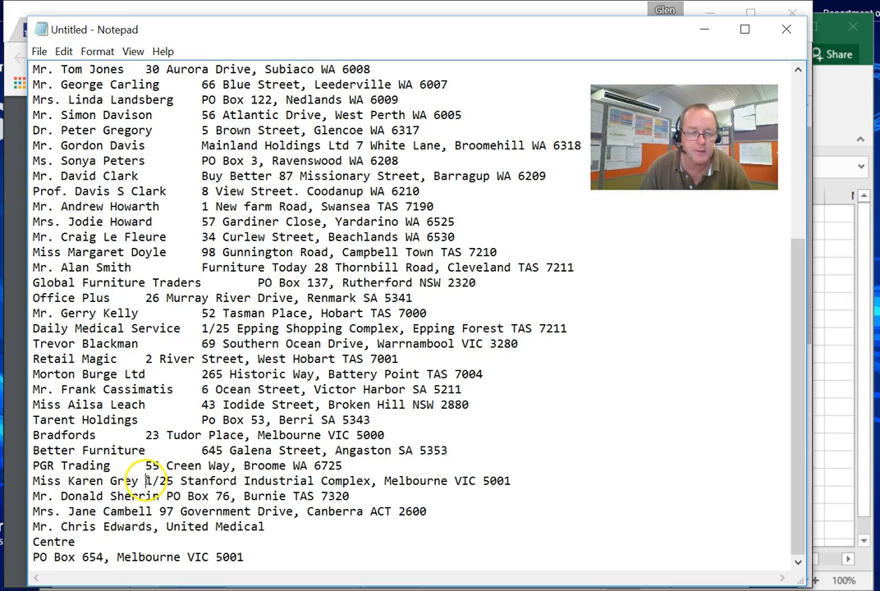
left_click(146, 482)
key("Tab")
left_click(169, 496)
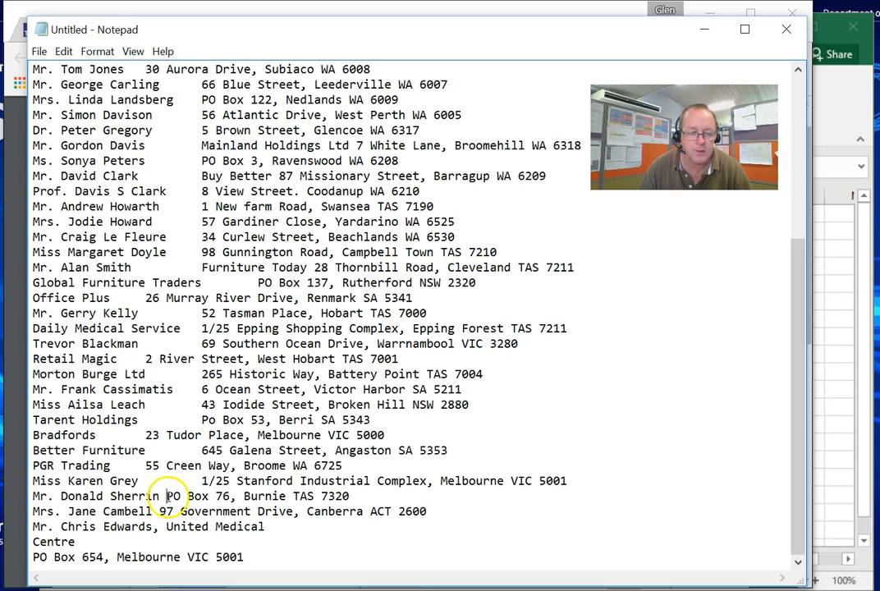
key("Tab")
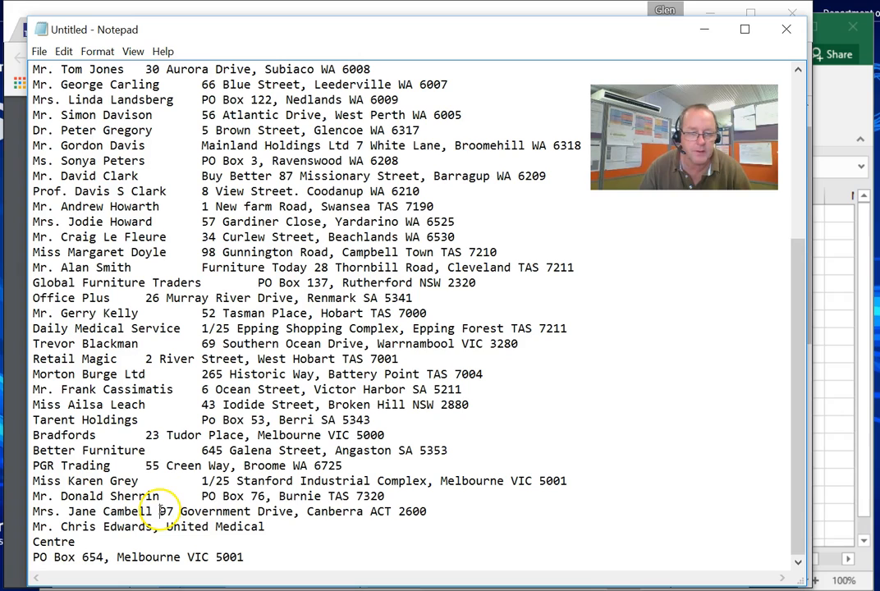
key("Tab")
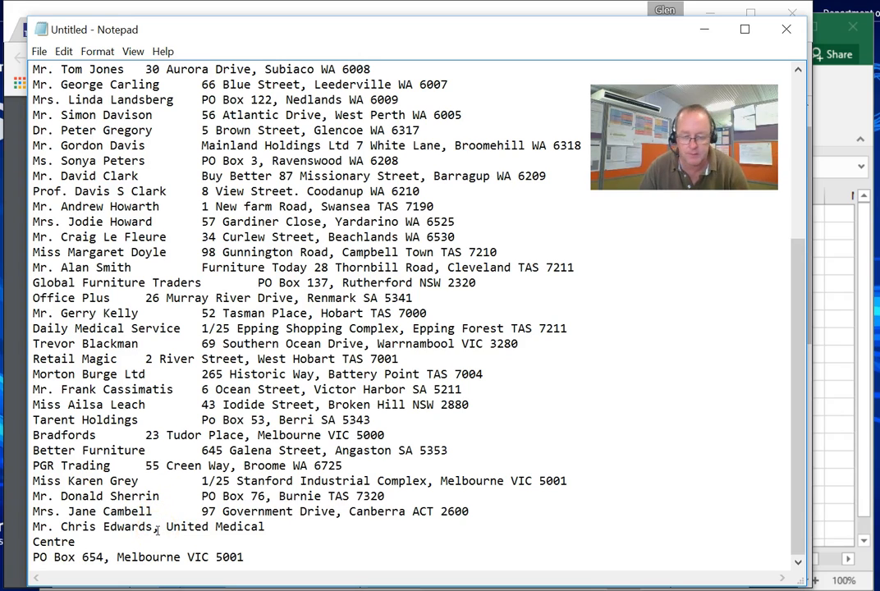
left_click(160, 527)
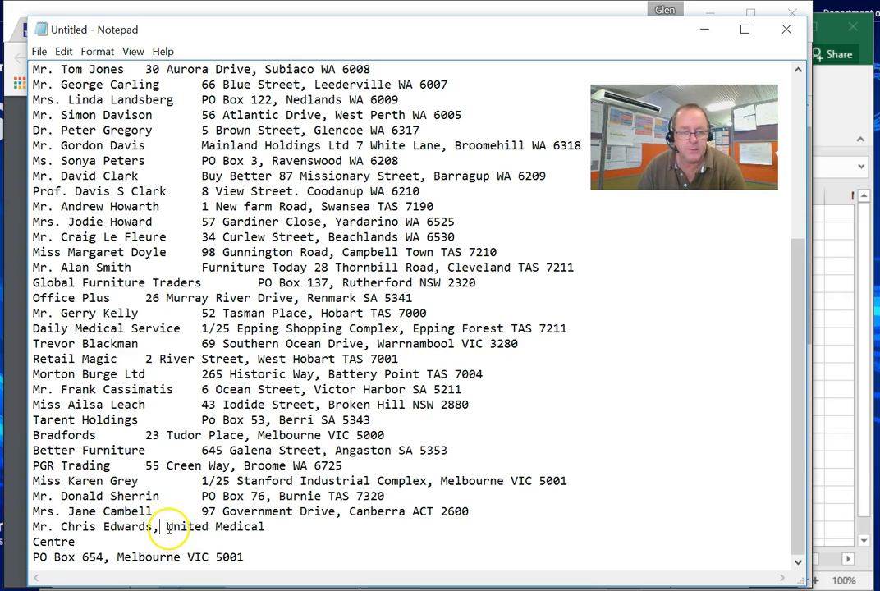
key("BackSpace")
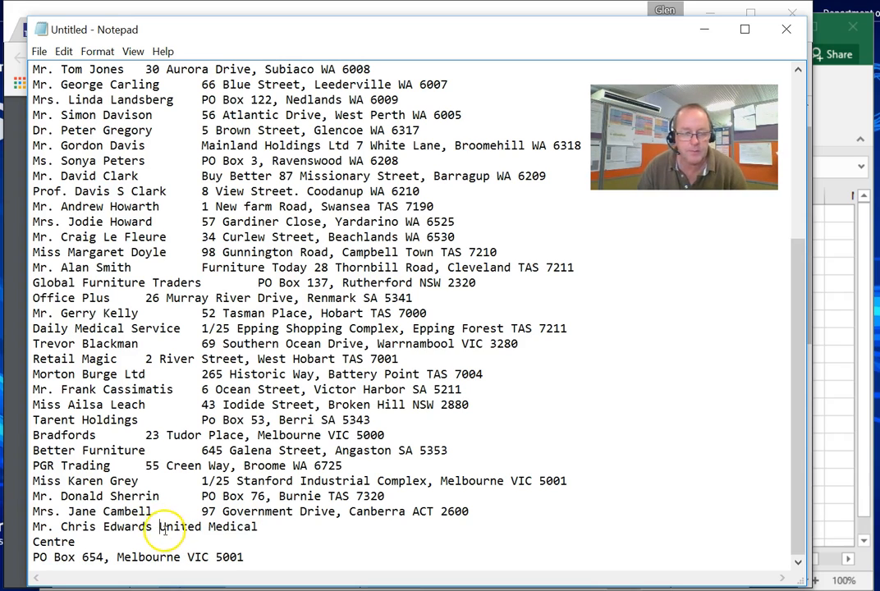
key("Delete")
key("Tab")
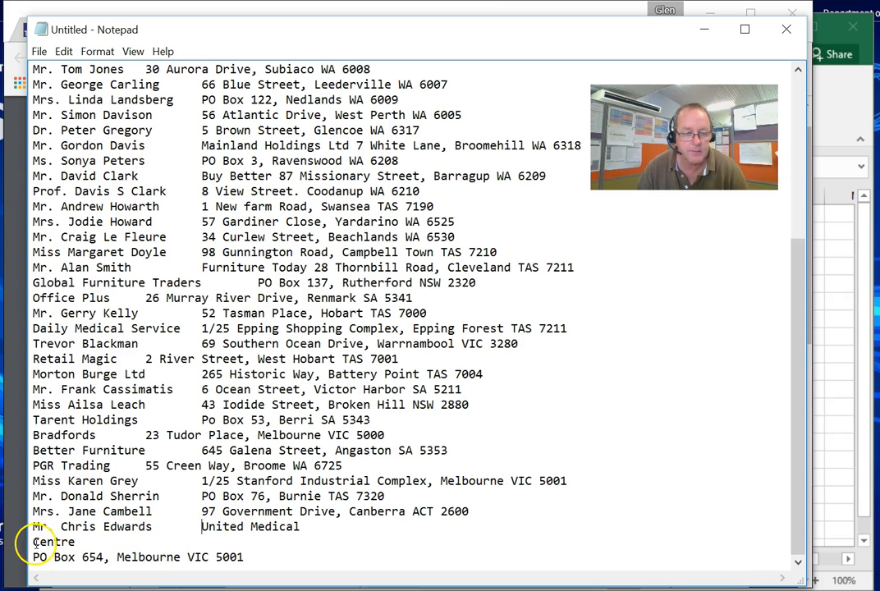
key("BackSpace")
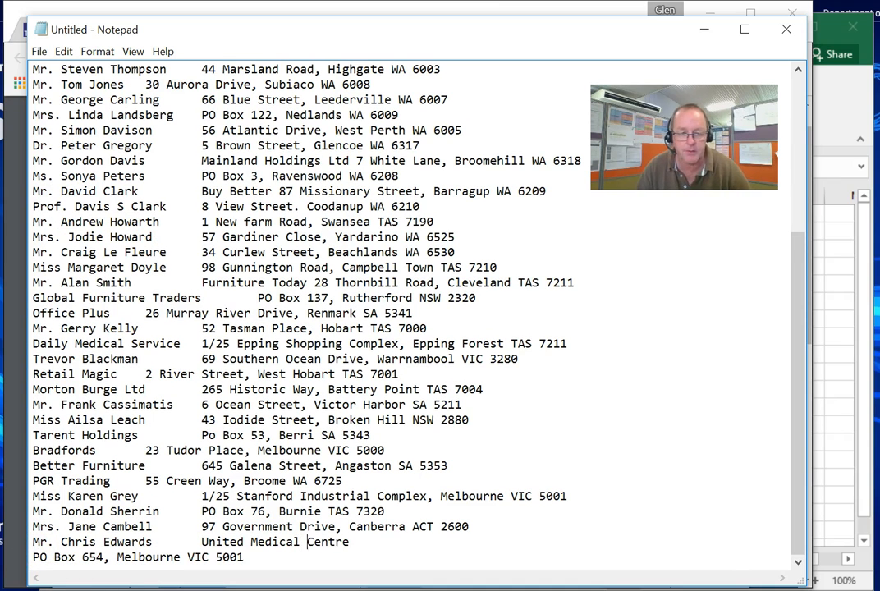
key("BackSpace")
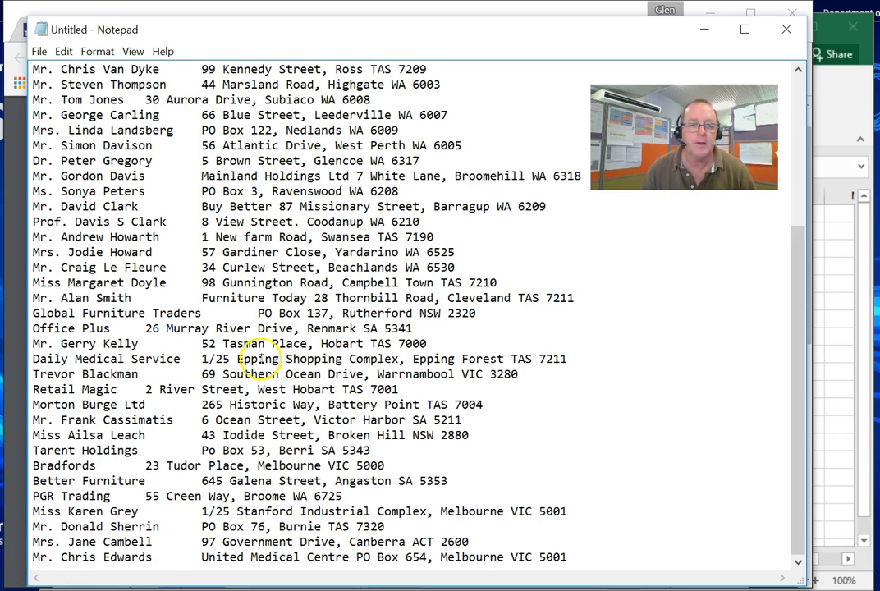
- Select all of the tab-separated mailing list text
scroll(206, 363, "up", 5)
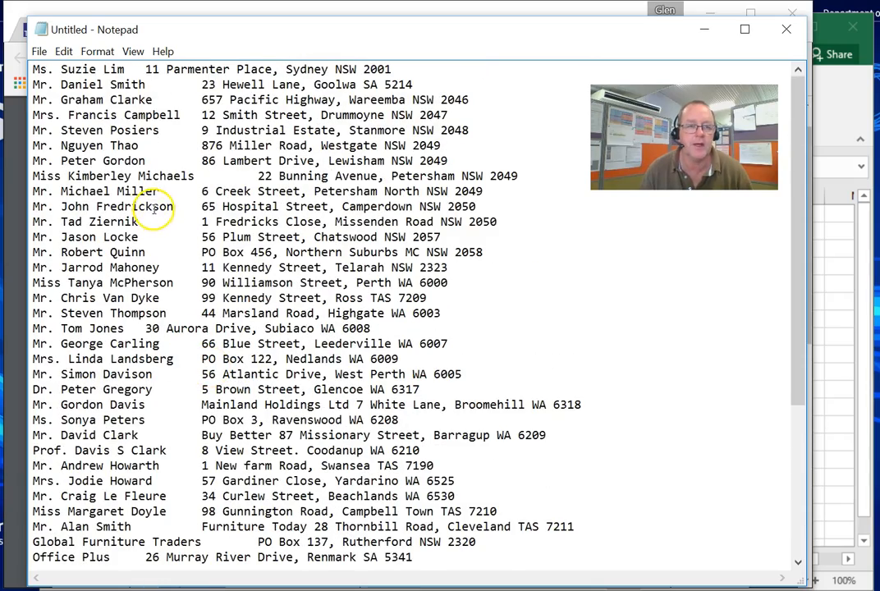
scroll(336, 372, "down", 2)
scroll(336, 372, "down", 3)
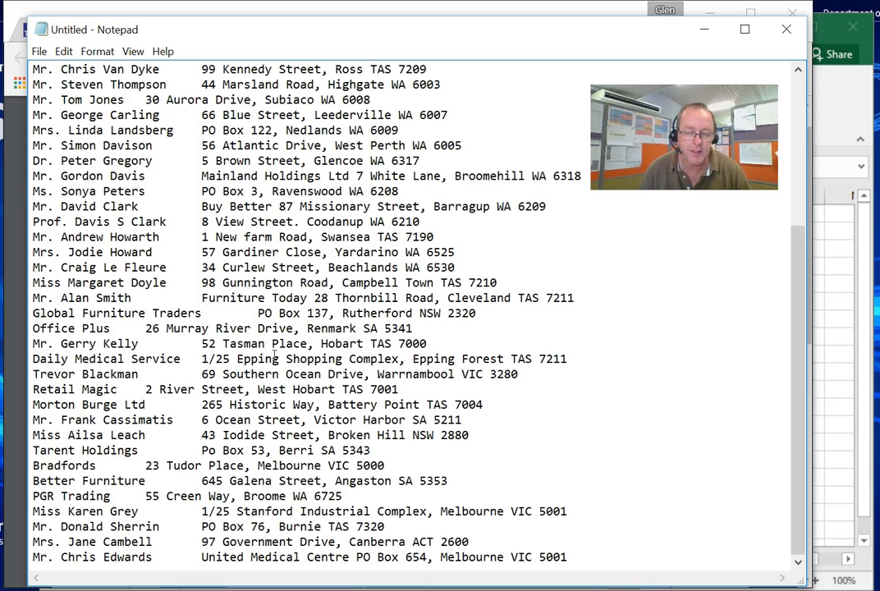
key("ctrl+a")
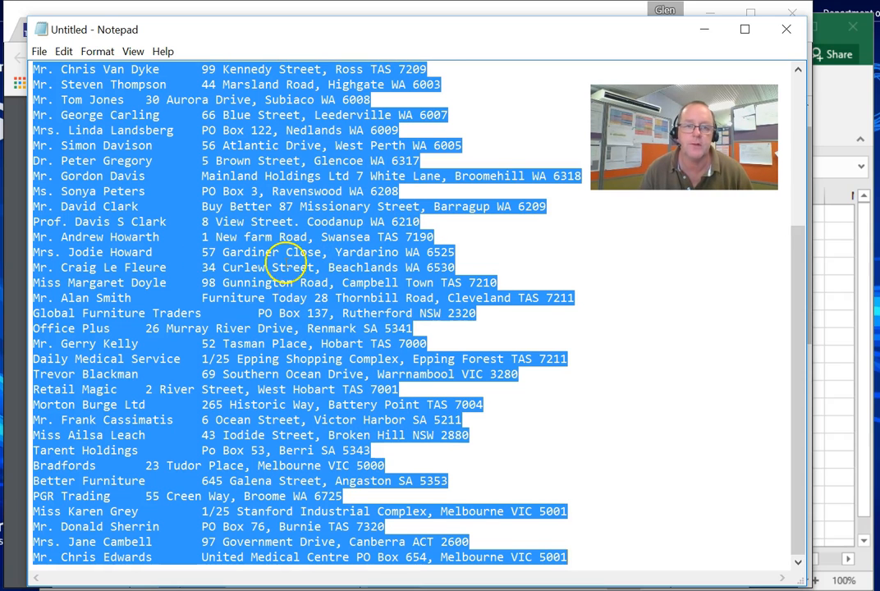
- Paste the list into columns A and B of the blank Excel workbook and autofit column A's width
left_click(826, 306)
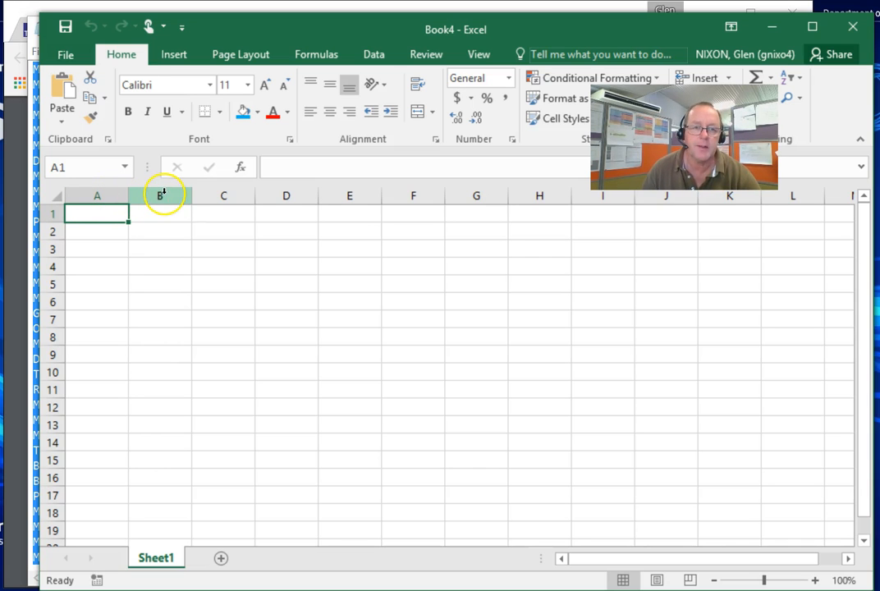
left_click(160, 195)
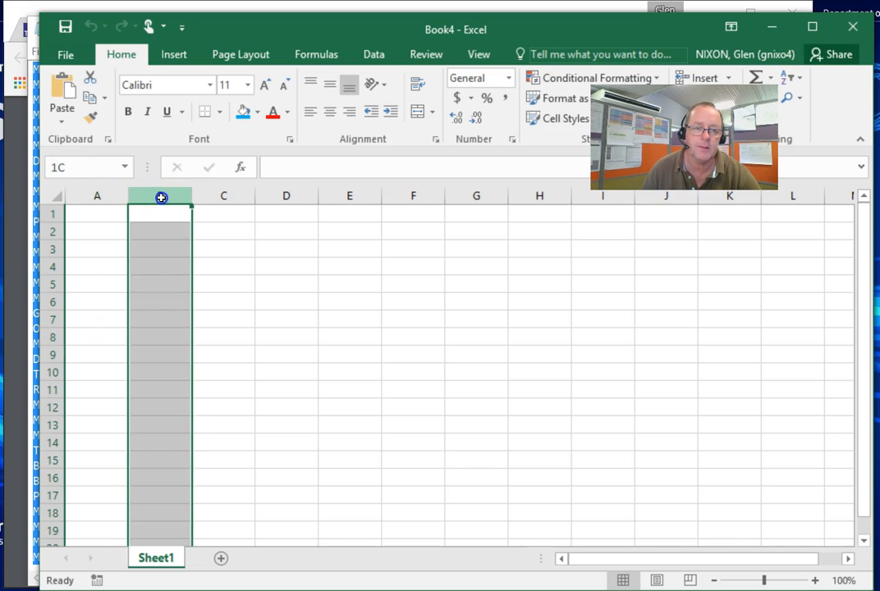
left_click_drag(137, 197, 103, 194)
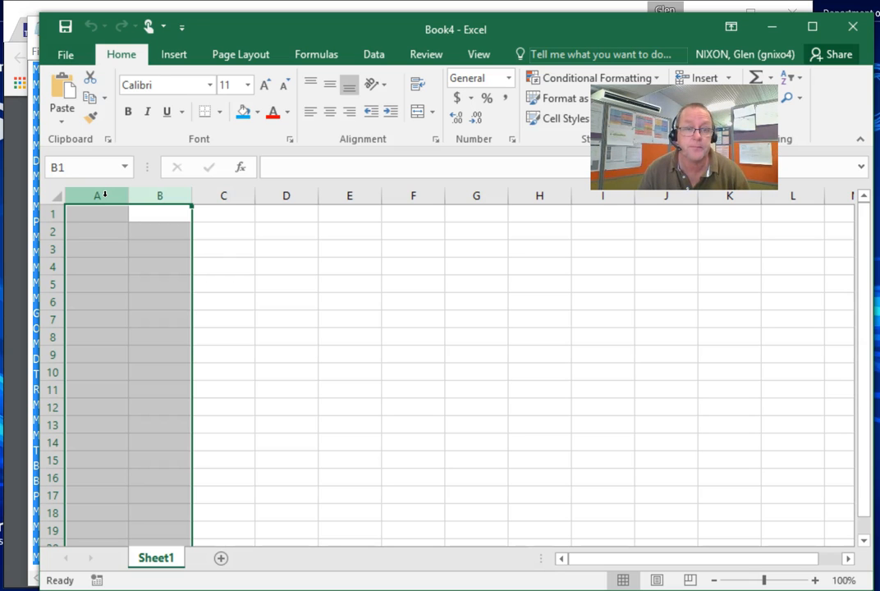
key("ctrl+v")
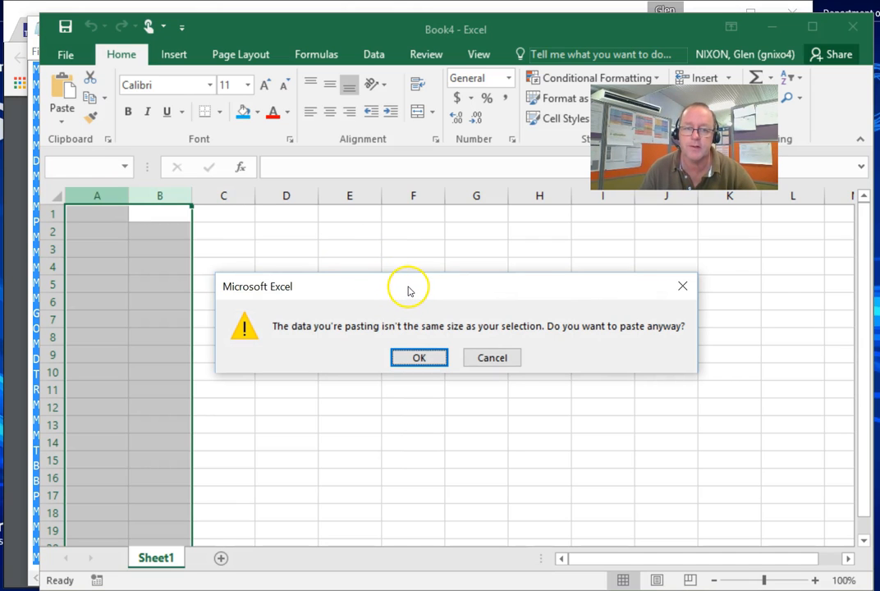
left_click(419, 359)
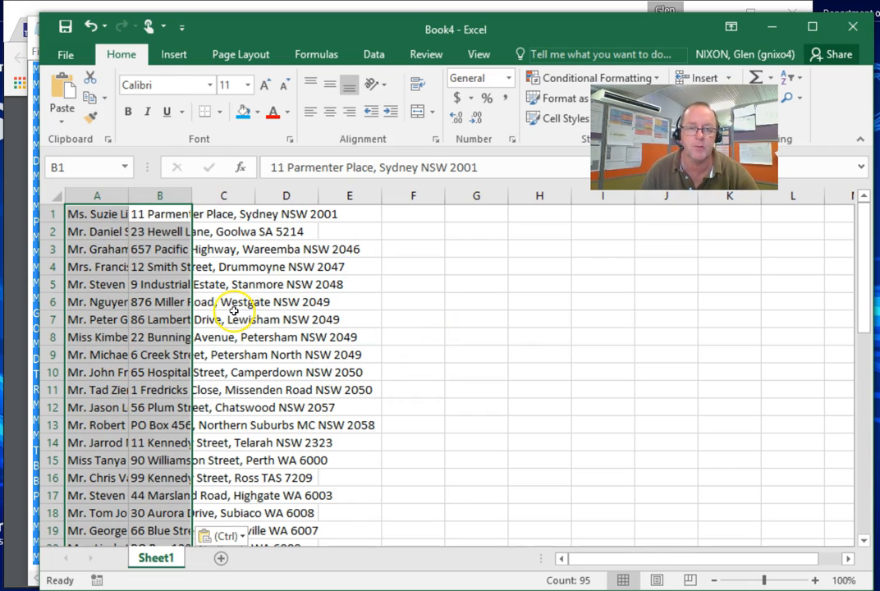
left_click(149, 195)
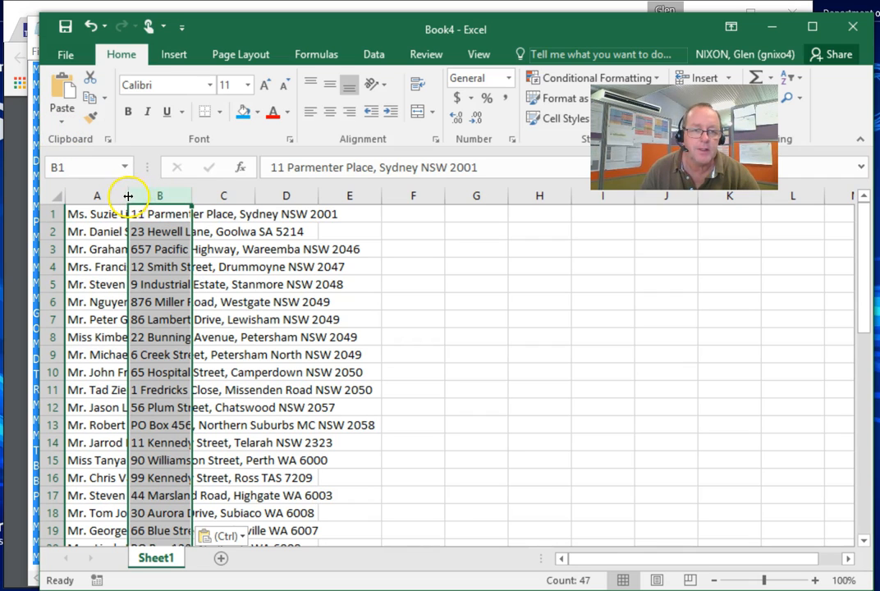
double_click(128, 196)
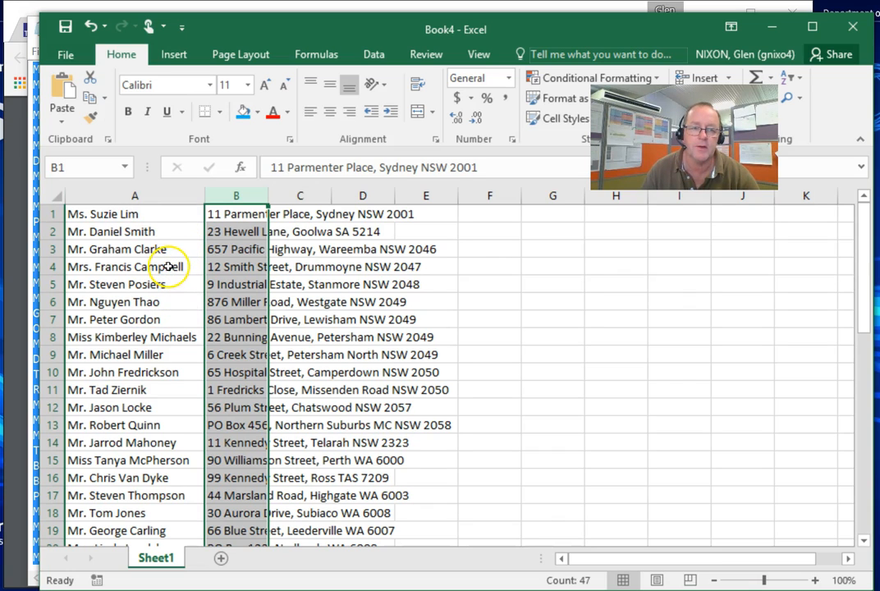
- Autofit column B's width to fit the addresses
double_click(268, 194)
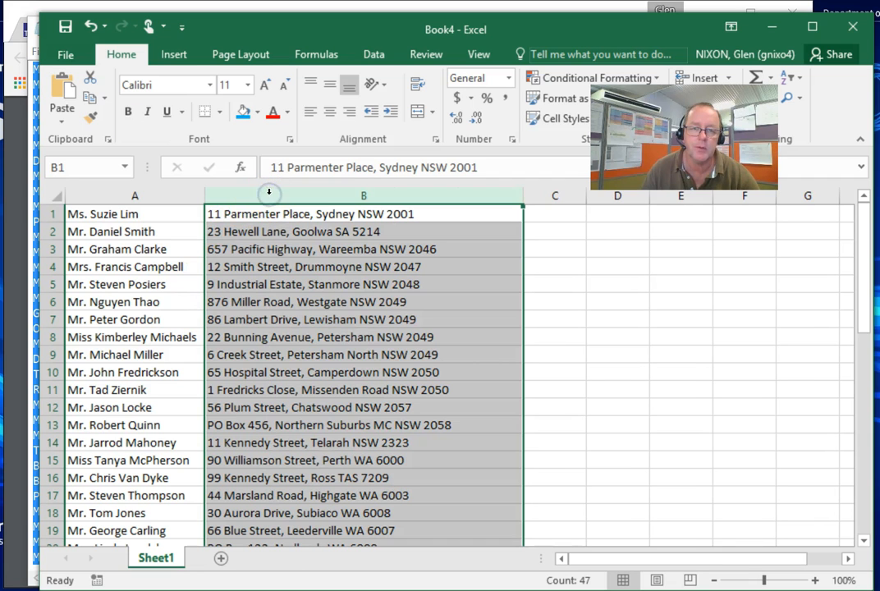
left_click(276, 284)
scroll(308, 314, "down", 1)
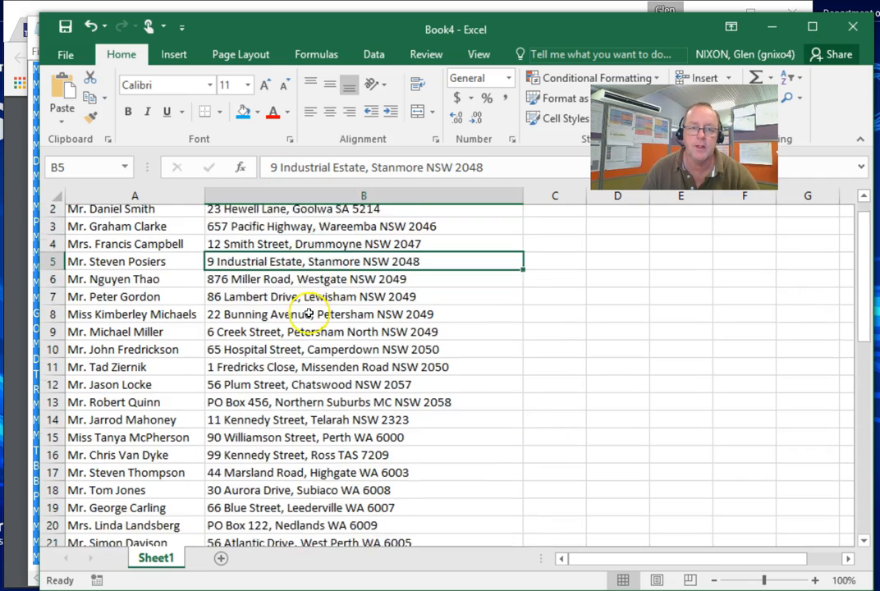
scroll(308, 314, "down", 7)
scroll(306, 327, "down", 1)
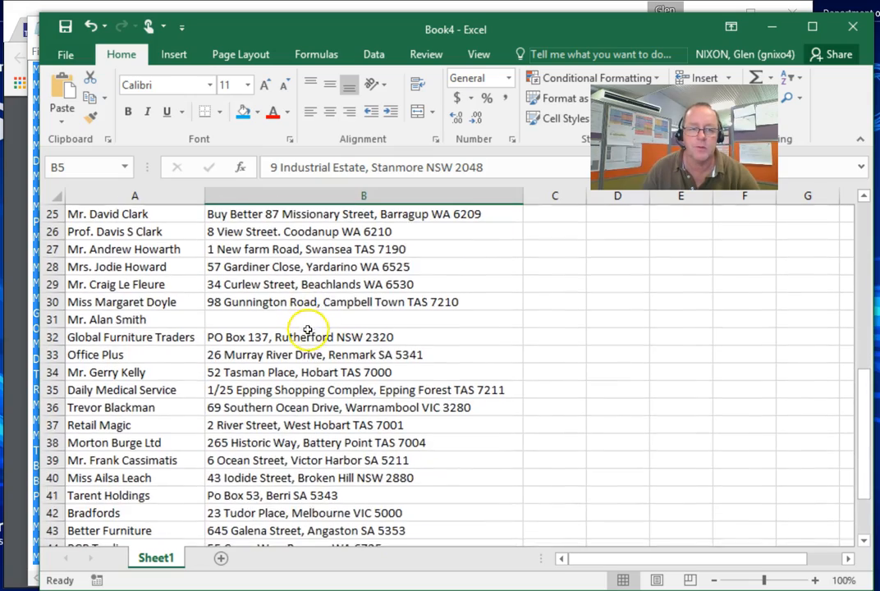
scroll(306, 338, "down", 3)
scroll(301, 367, "down", 1)
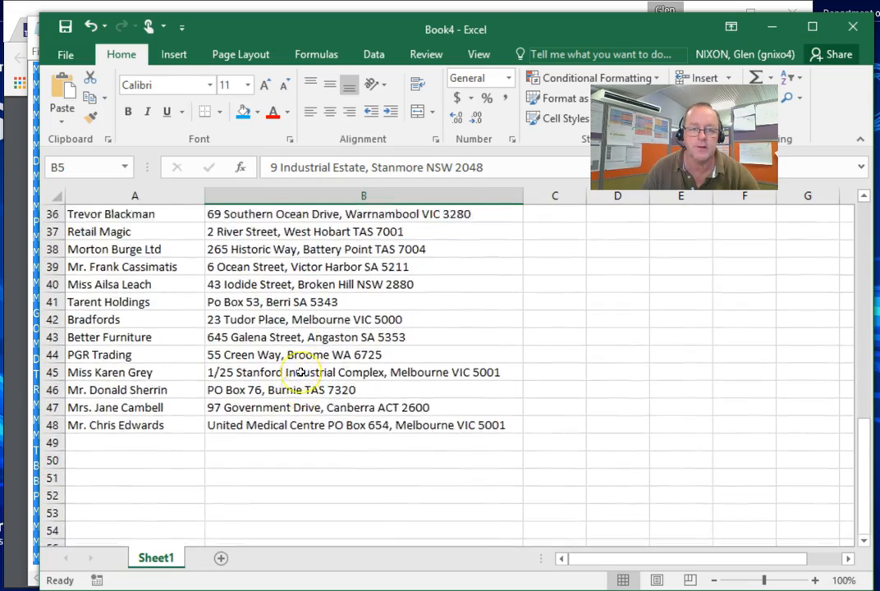
scroll(301, 371, "up", 5)
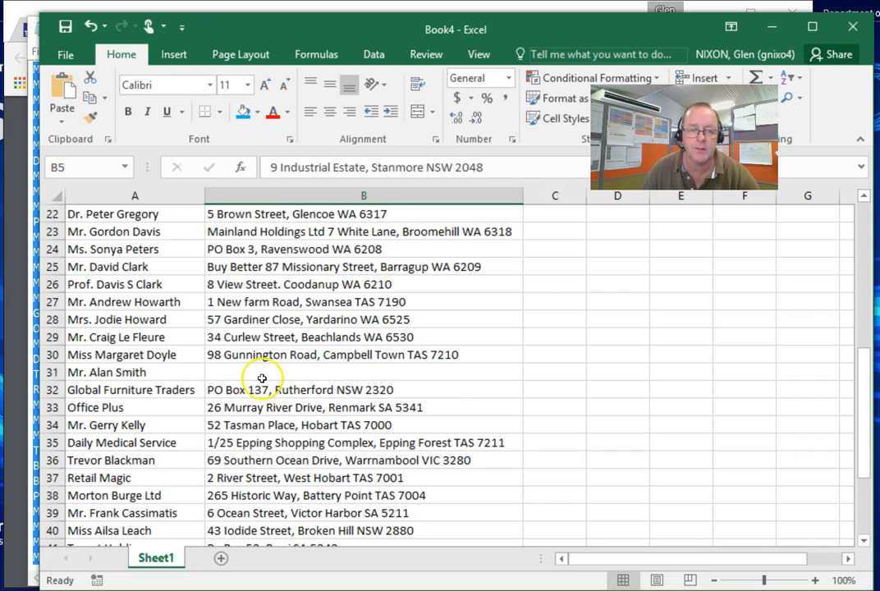
left_click(175, 389)
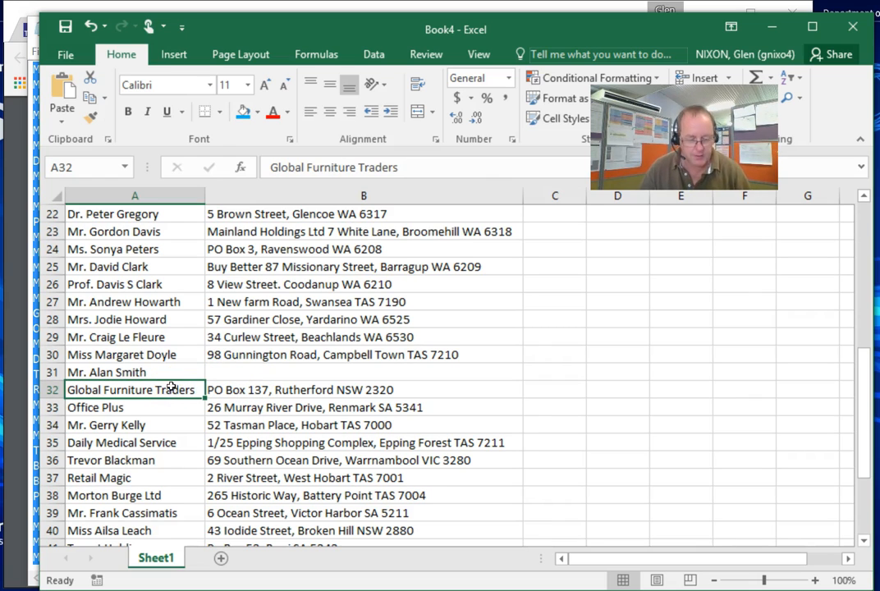
key("ctrl+c")
left_click(236, 372)
key("ctrl+v")
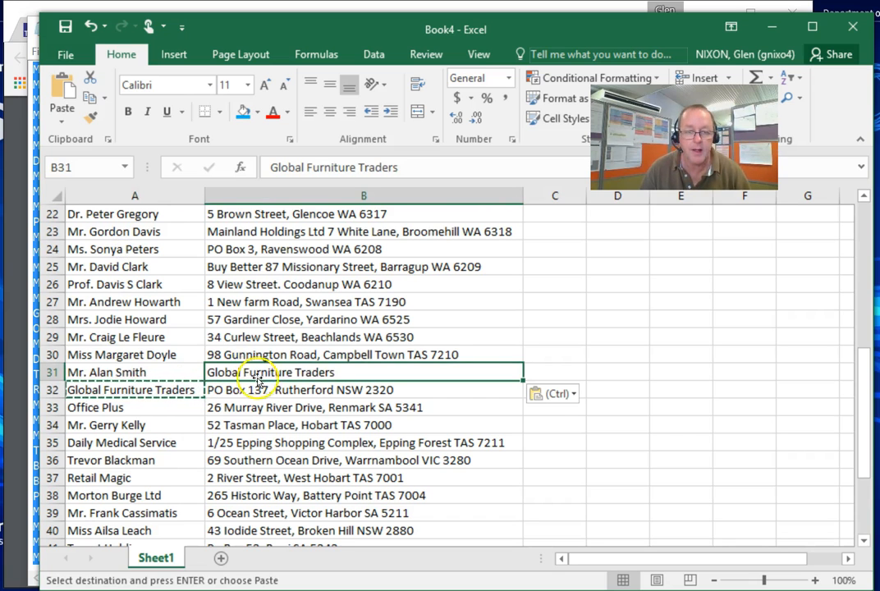
double_click(383, 390)
left_click_drag(412, 391, 207, 390)
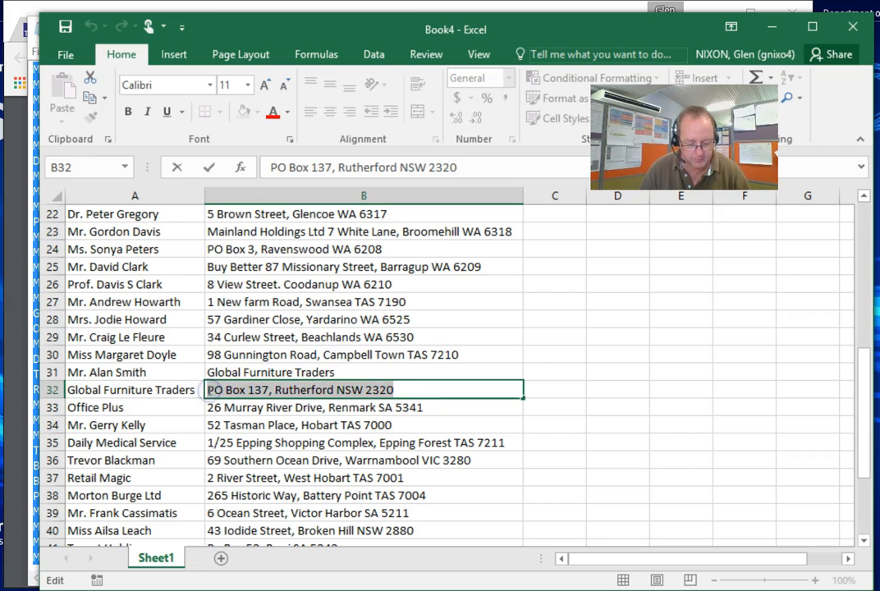
left_click(348, 367)
double_click(346, 371)
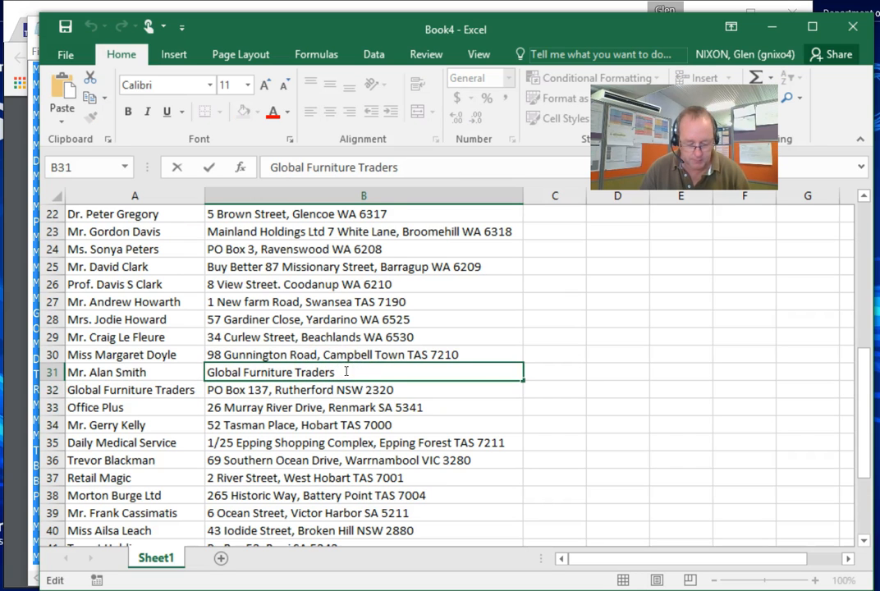
key("ctrl+v")
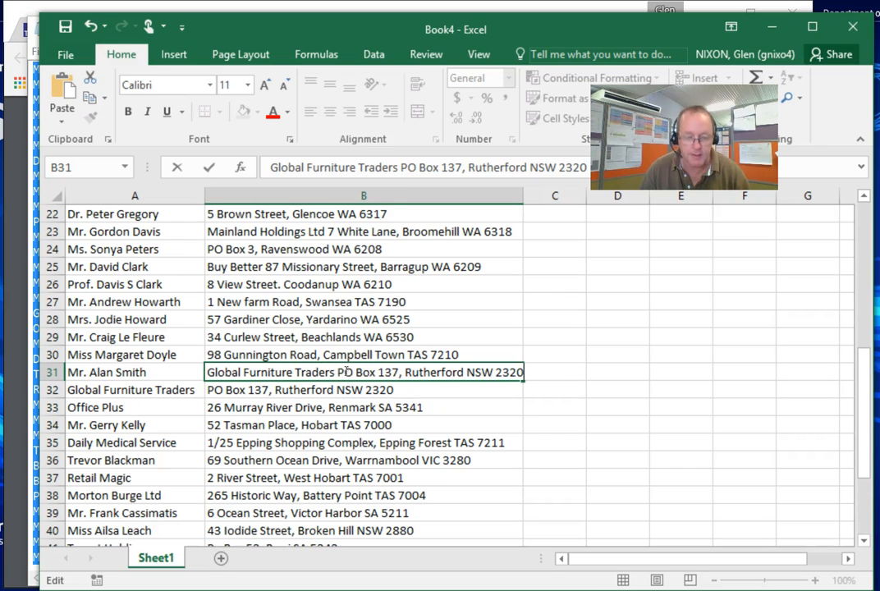
- Autofit column B's width again to fit the longer address
left_click(522, 195)
double_click(521, 195)
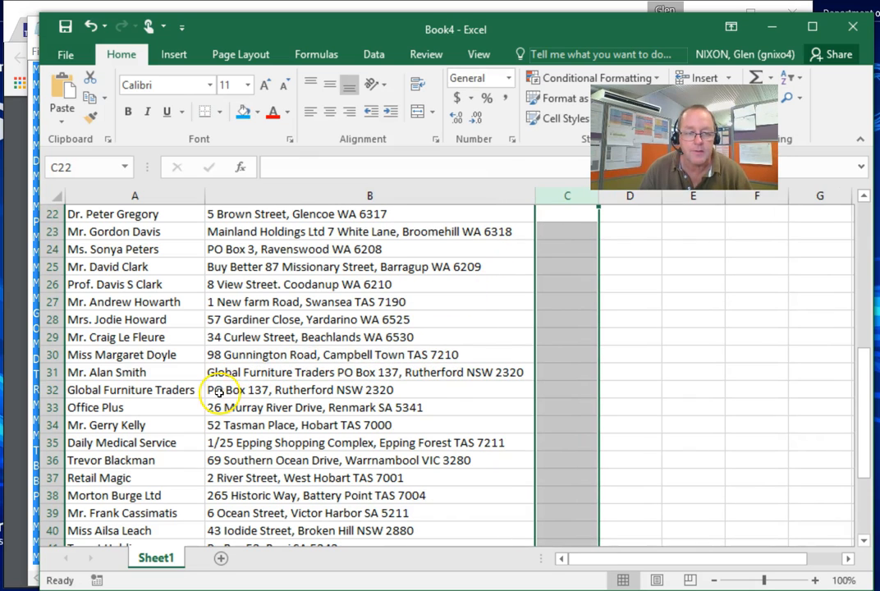
- Delete the now redundant Global Furniture Traders row 32
left_click(51, 391)
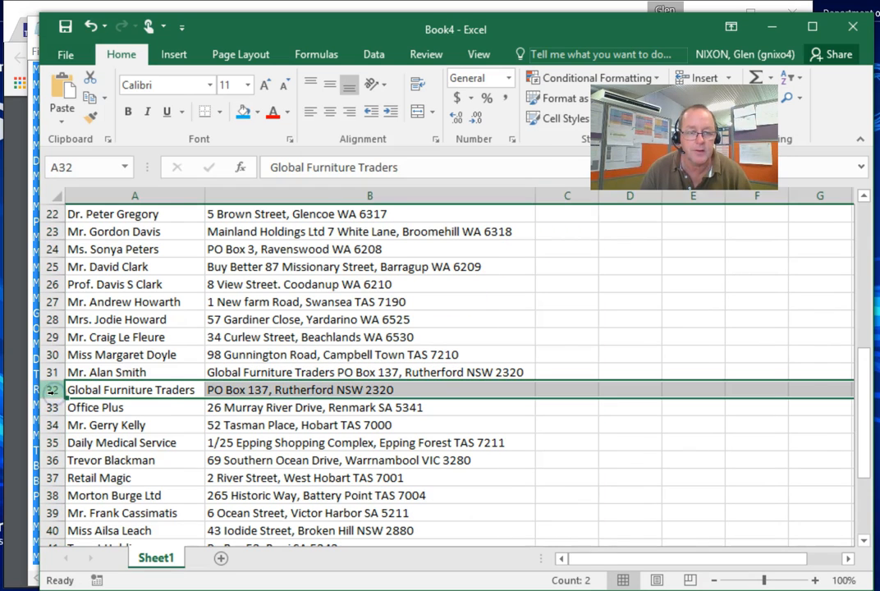
right_click(51, 390)
left_click(92, 277)
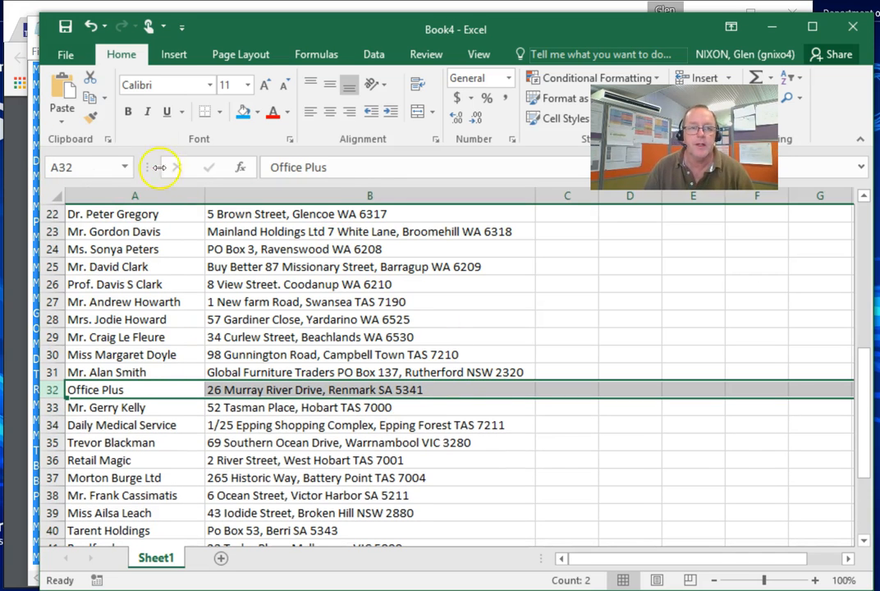
- Save the workbook to the Desktop as mail list.xlsx, replacing the existing file
left_click(71, 55)
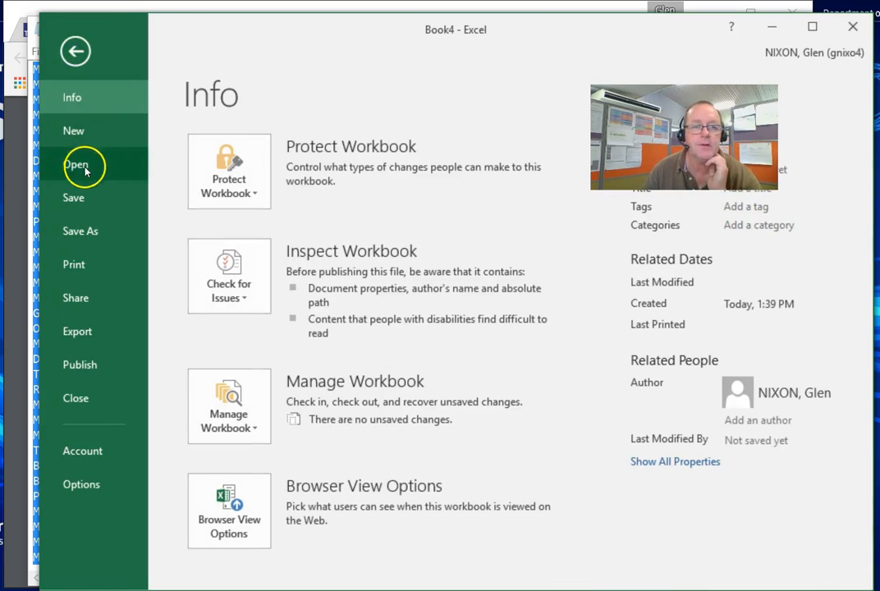
left_click(79, 230)
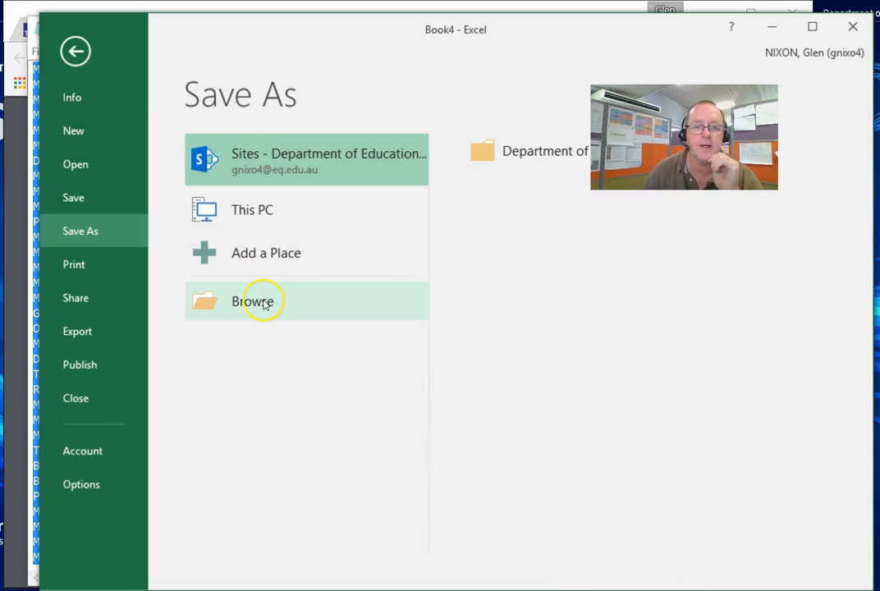
left_click(250, 304)
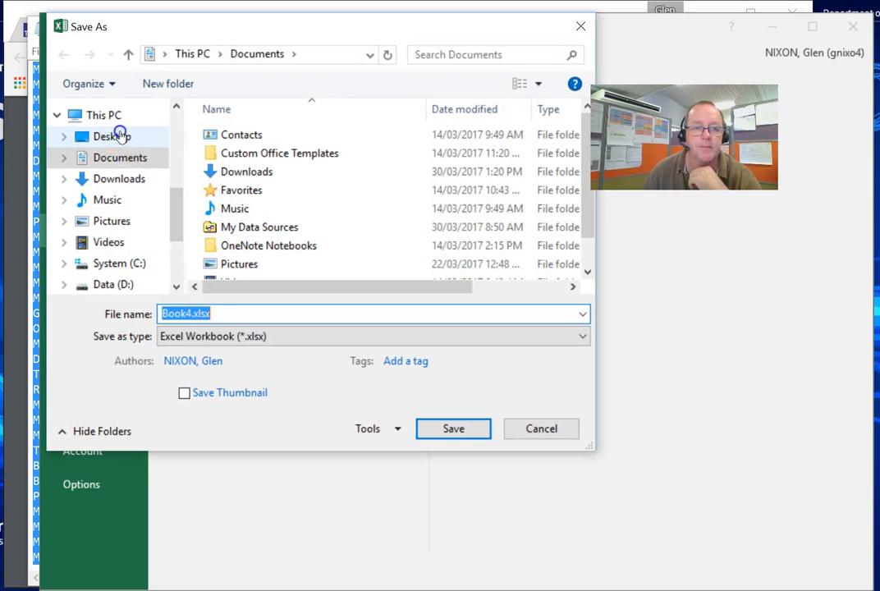
left_click(119, 136)
left_click(187, 313)
left_click_drag(188, 313, 158, 314)
type("mail list")
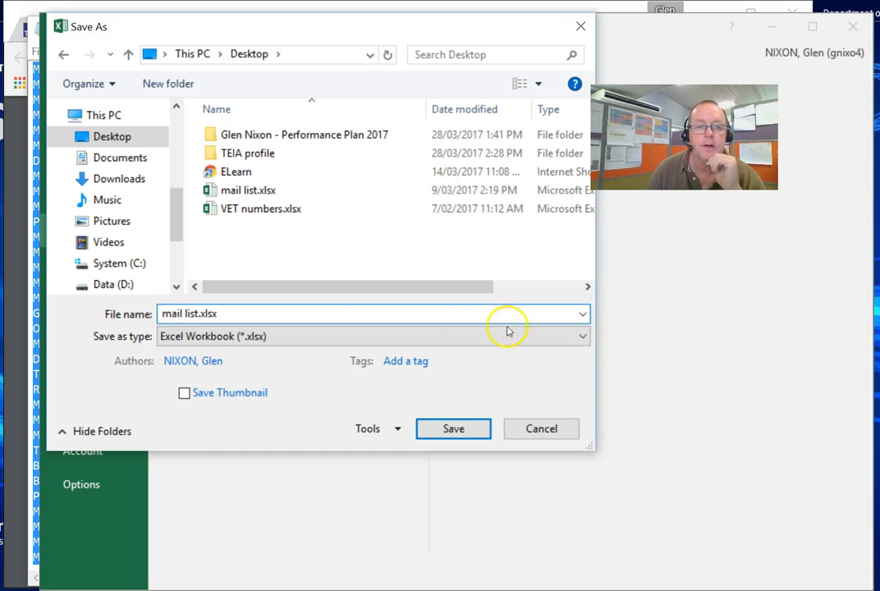
left_click(454, 428)
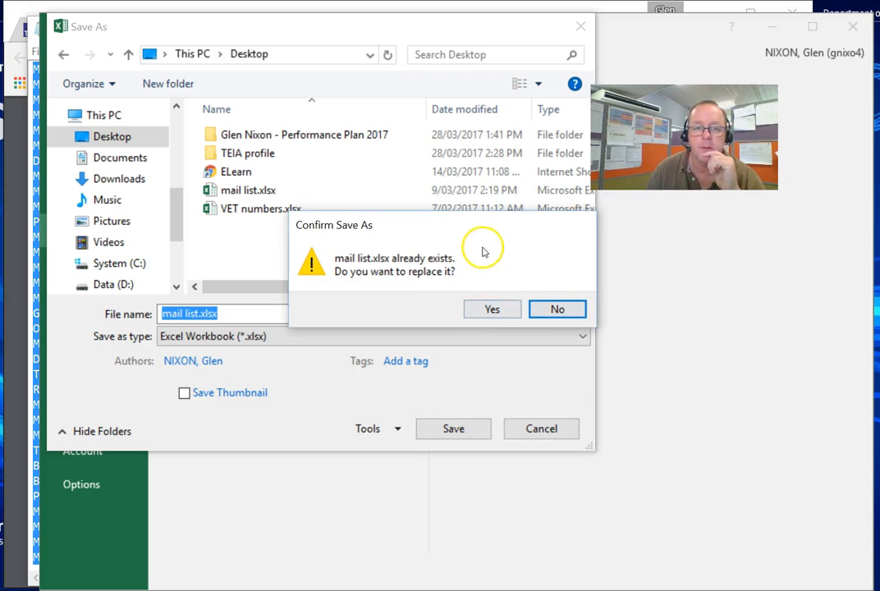
left_click(492, 310)
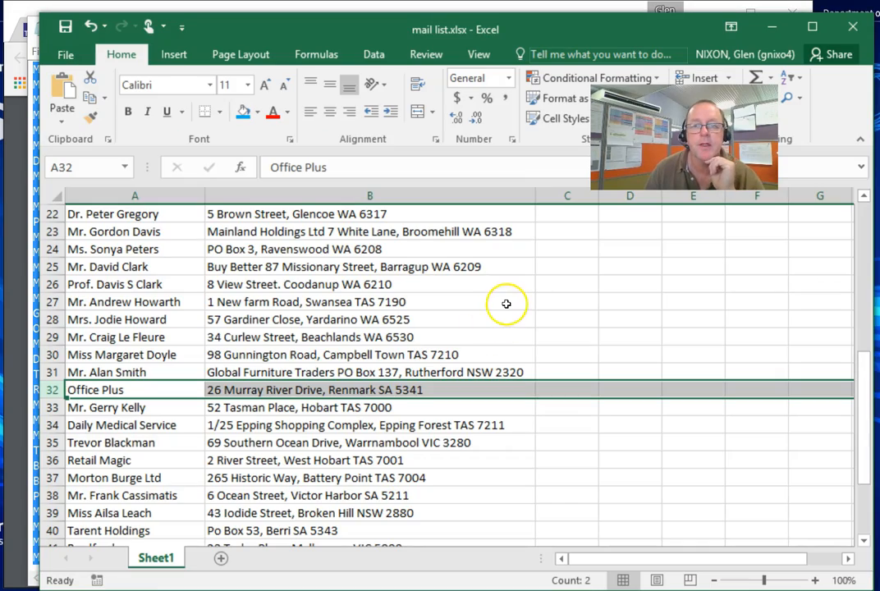